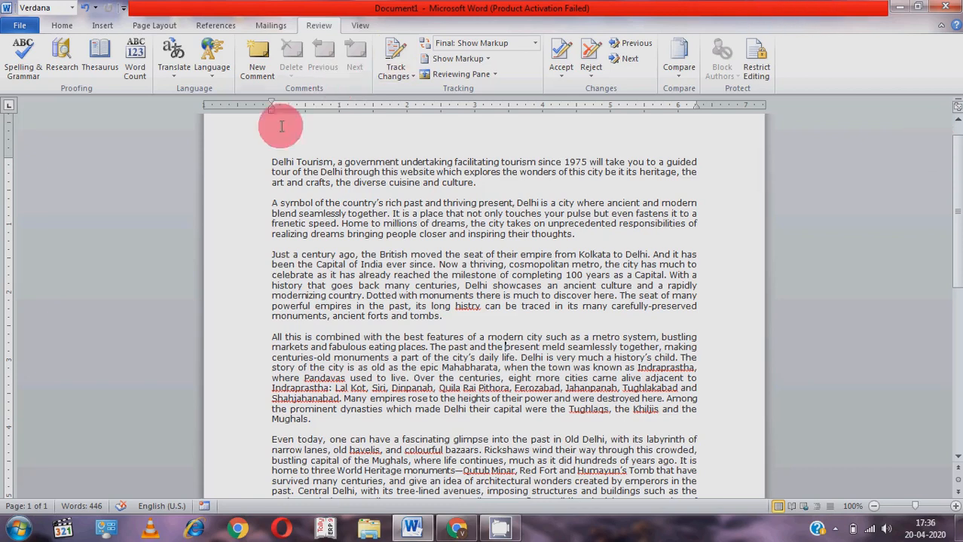
- Turn on Track Changes for the document
left_click_drag(265, 171, 447, 317)
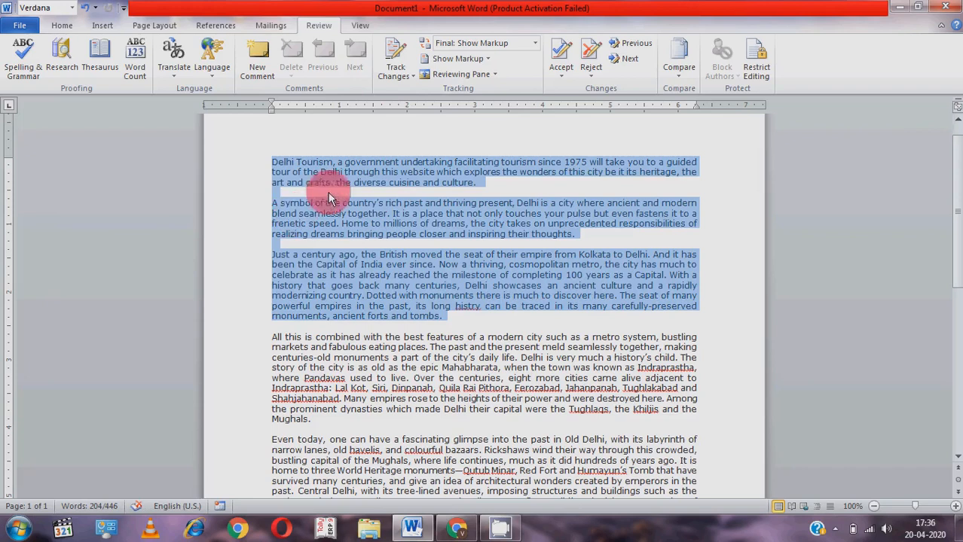
left_click(401, 79)
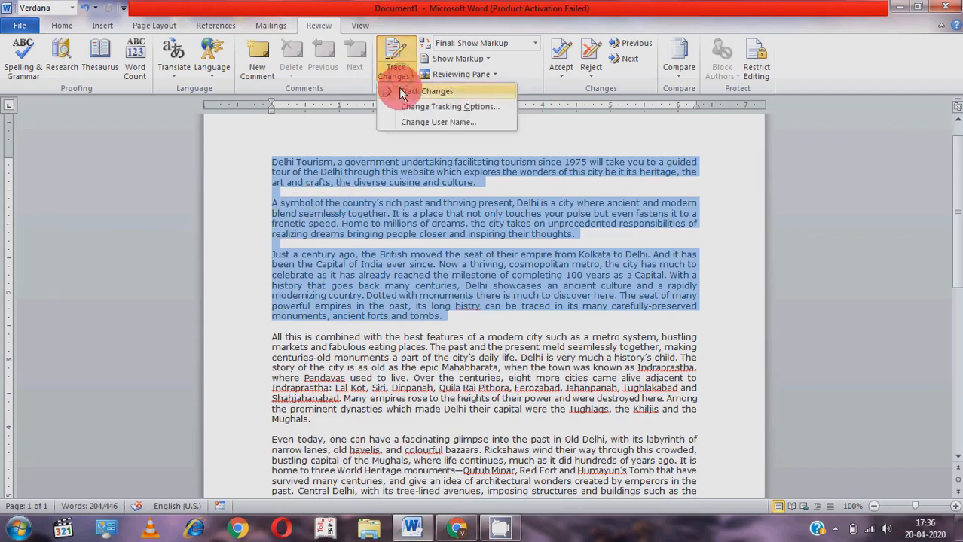
left_click(399, 90)
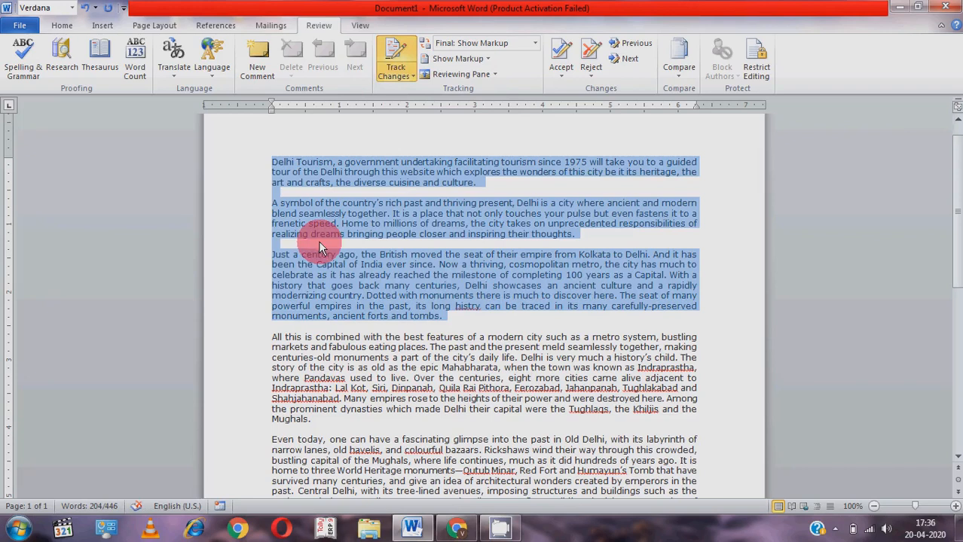
left_click(354, 166)
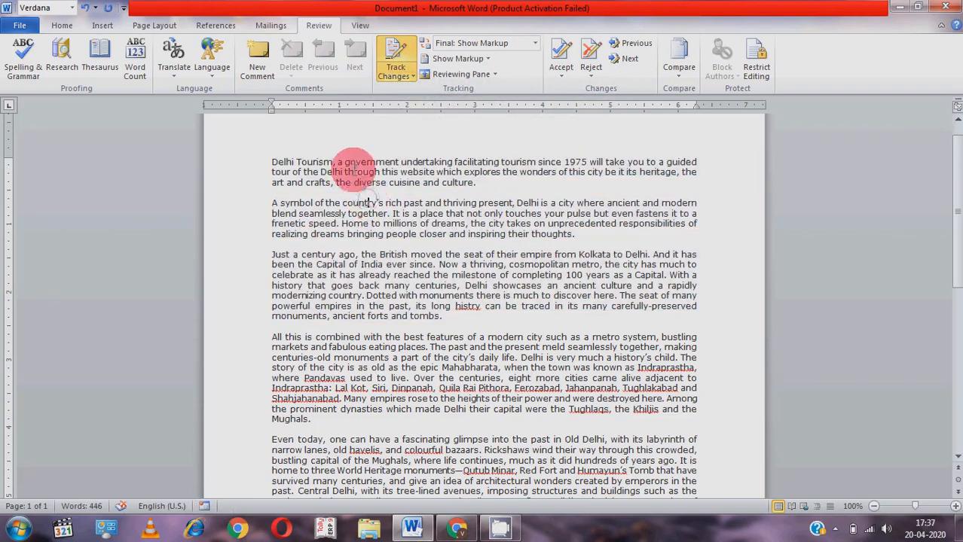
- Make "government" bold in the first paragraph and "dreams," italic in the second paragraph
left_click_drag(345, 164, 397, 158)
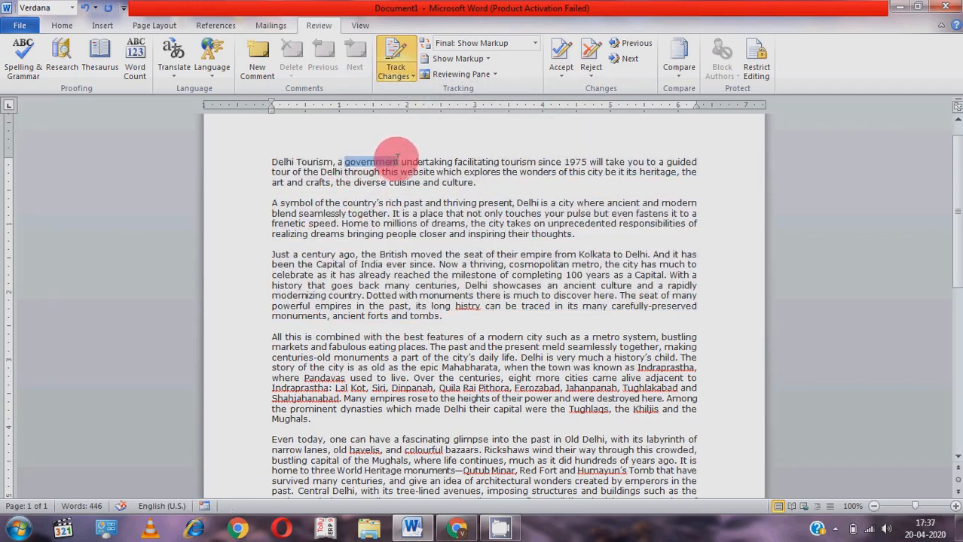
key("ctrl+b")
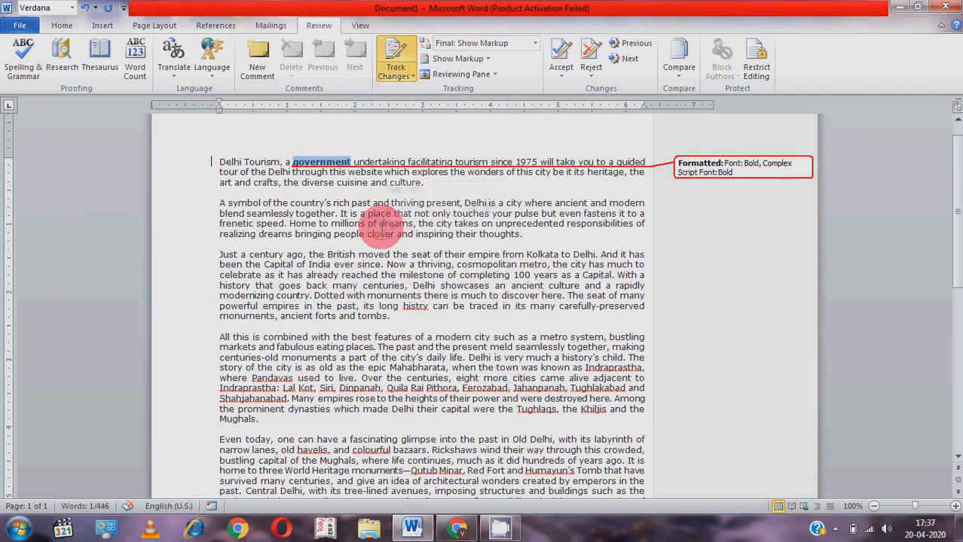
left_click_drag(380, 224, 416, 225)
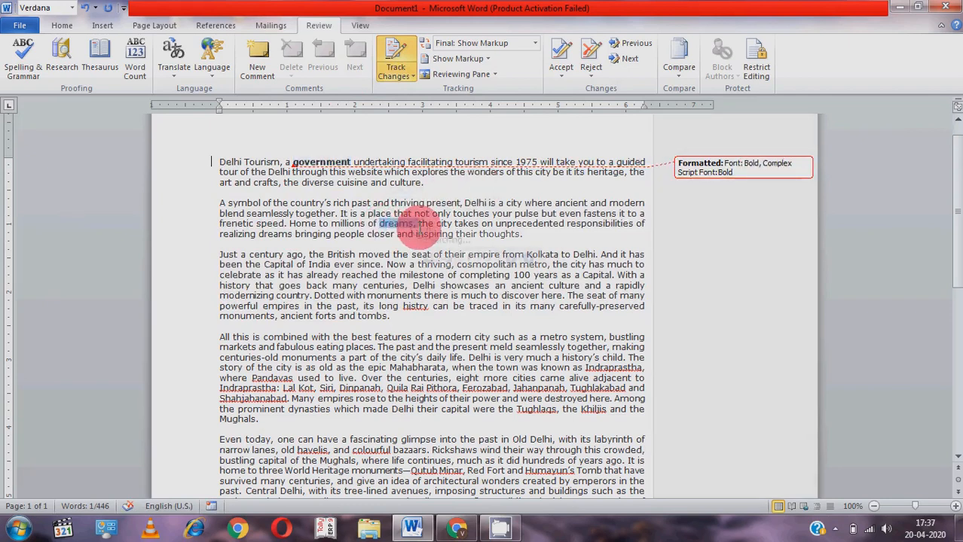
key("ctrl+i")
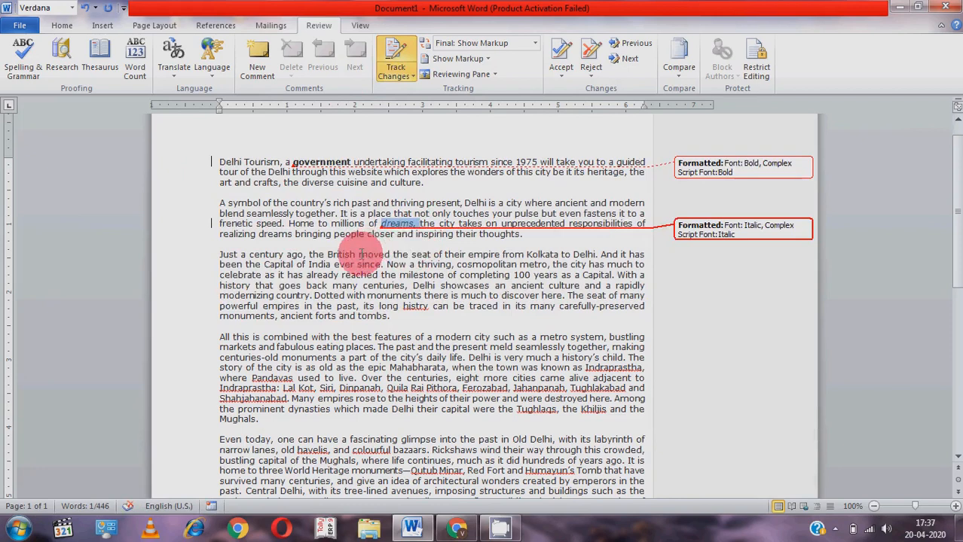
- Underline and bold the word "moved" in the third paragraph, and delete the word "history" from the same paragraph
left_click_drag(360, 254, 393, 254)
key("ctrl+u")
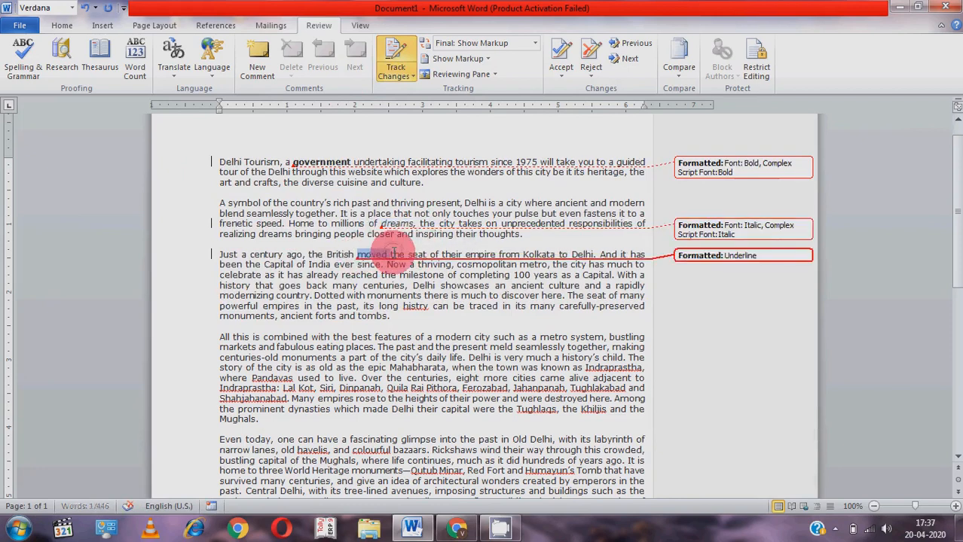
key("ctrl+b")
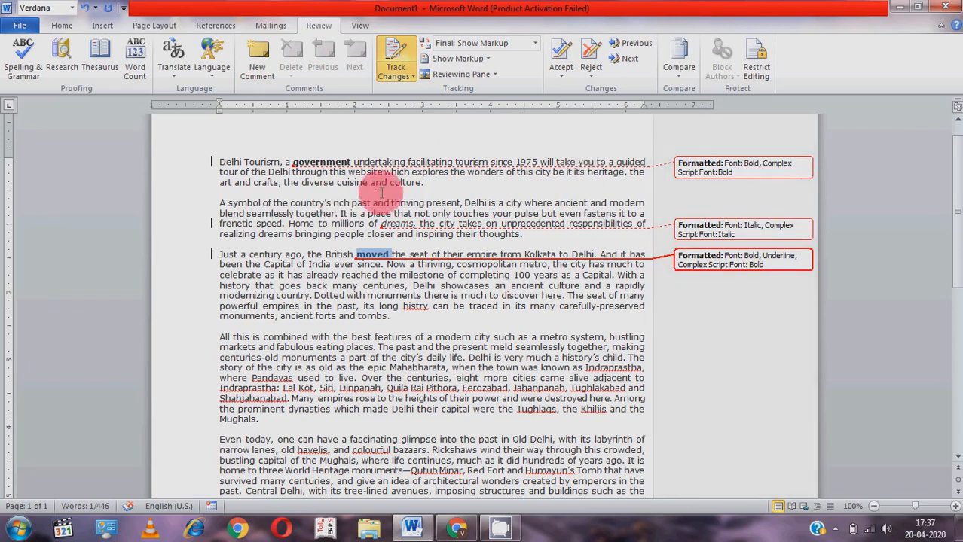
left_click_drag(219, 286, 251, 286)
key("Delete")
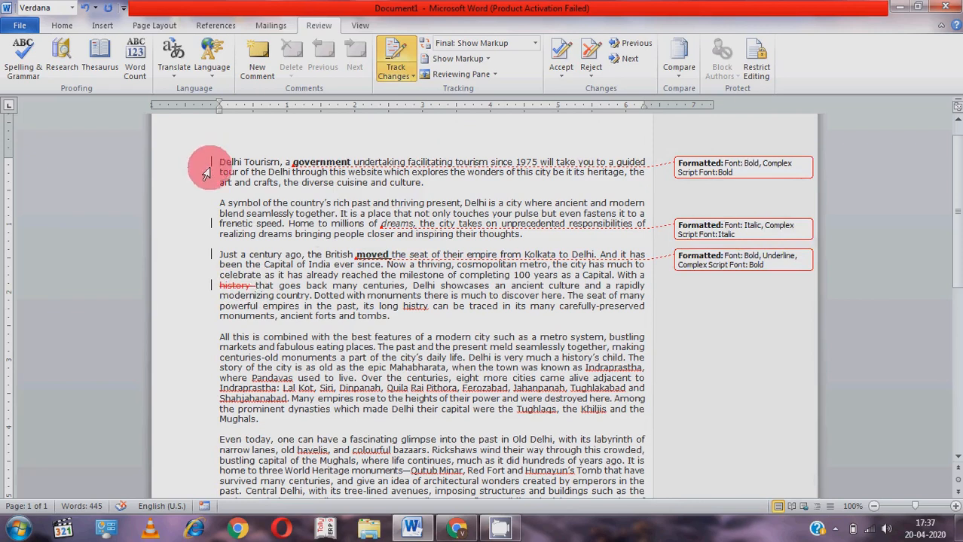
- Highlight the word "symbol" at the start of the second paragraph in yellow
double_click(255, 202)
mouse_move(256, 201)
left_mouse_down()
mouse_move(265, 201)
mouse_move(244, 201)
mouse_move(263, 202)
left_mouse_up()
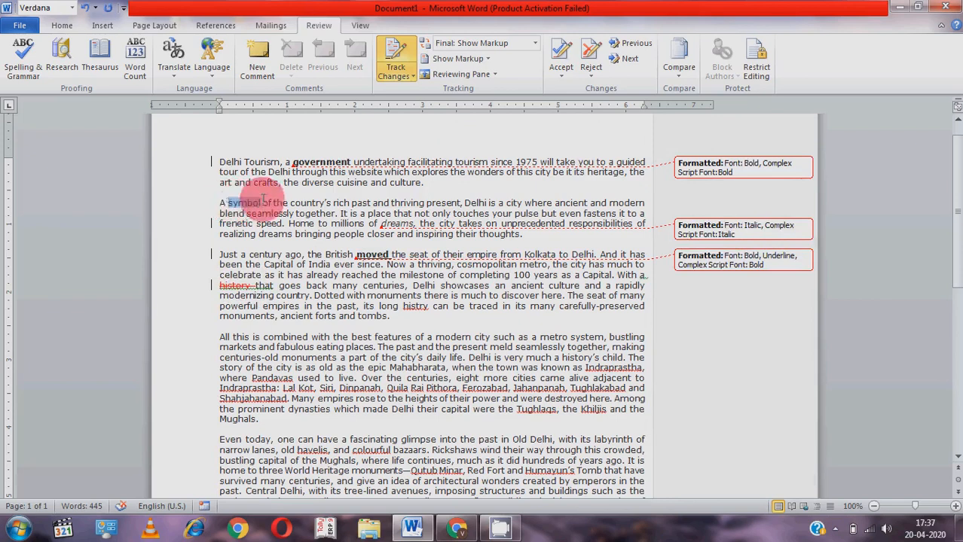
left_click(60, 23)
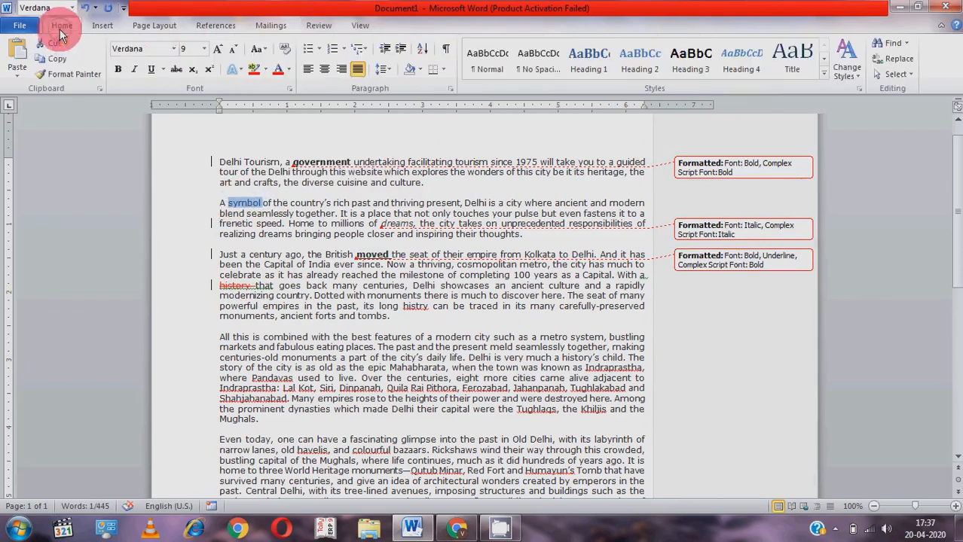
left_click(264, 67)
left_click(264, 92)
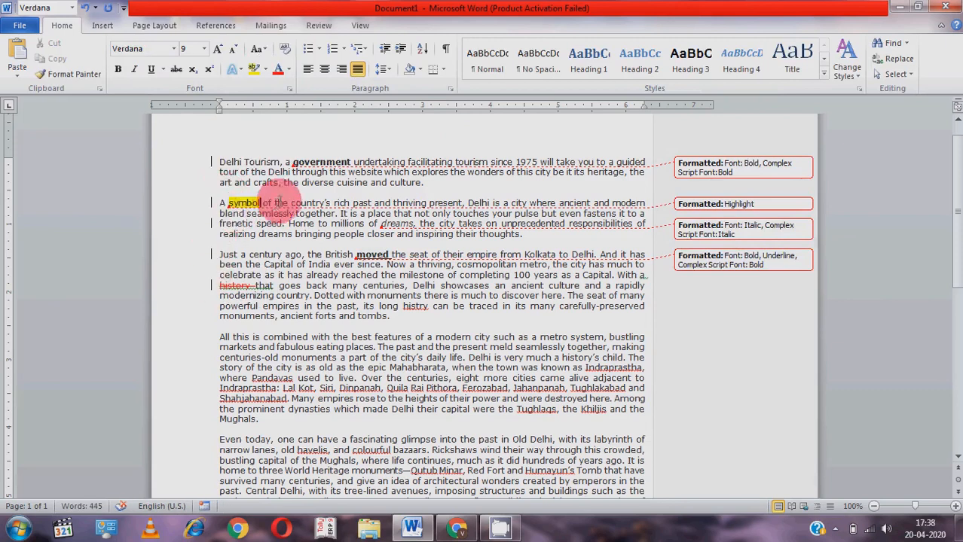
mouse_move(729, 215)
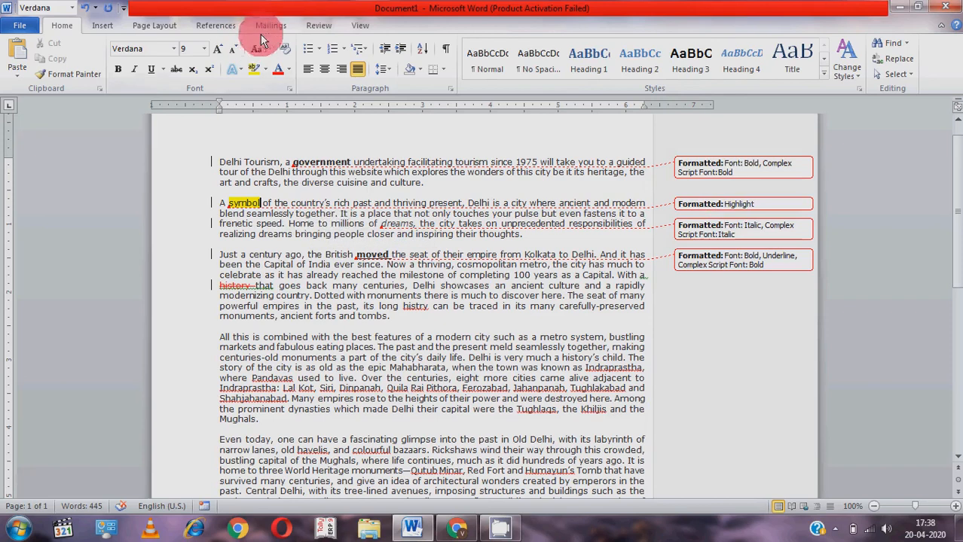
- View the document in the Final review display and in the Original display to compare the text with and without the edits
left_click(311, 25)
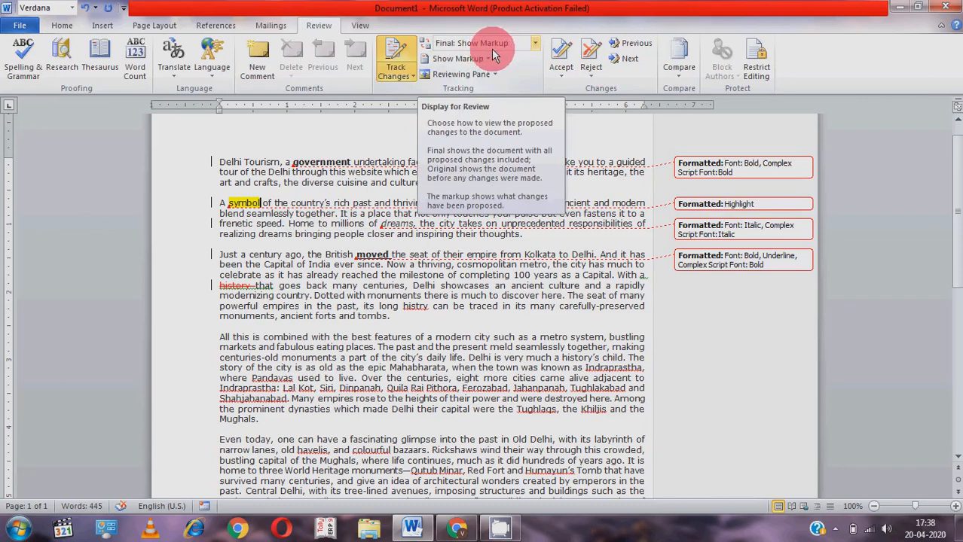
left_click(536, 44)
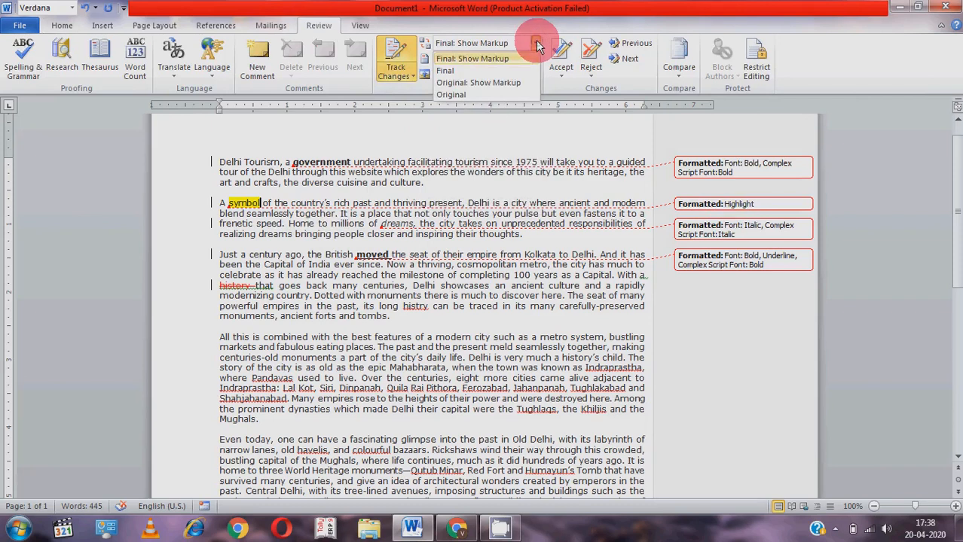
left_click(505, 71)
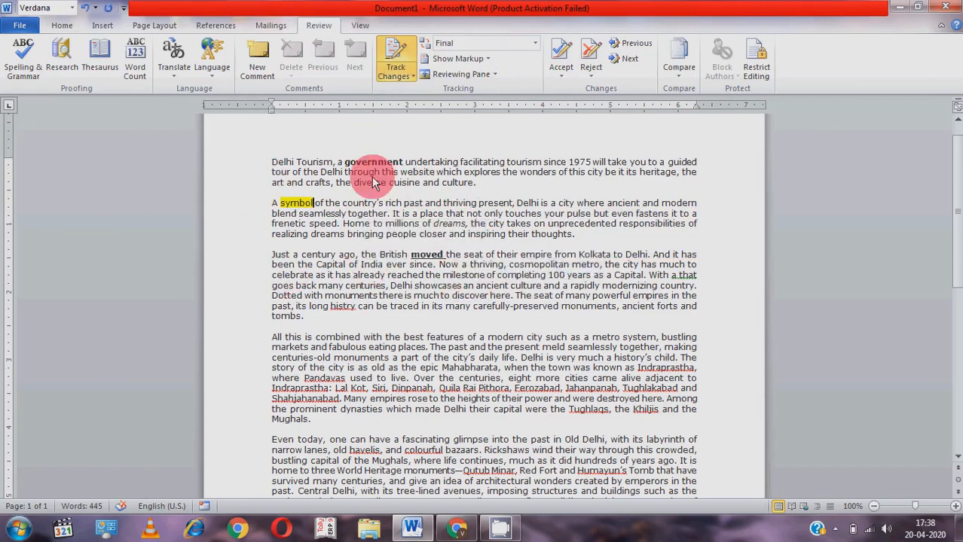
mouse_move(373, 184)
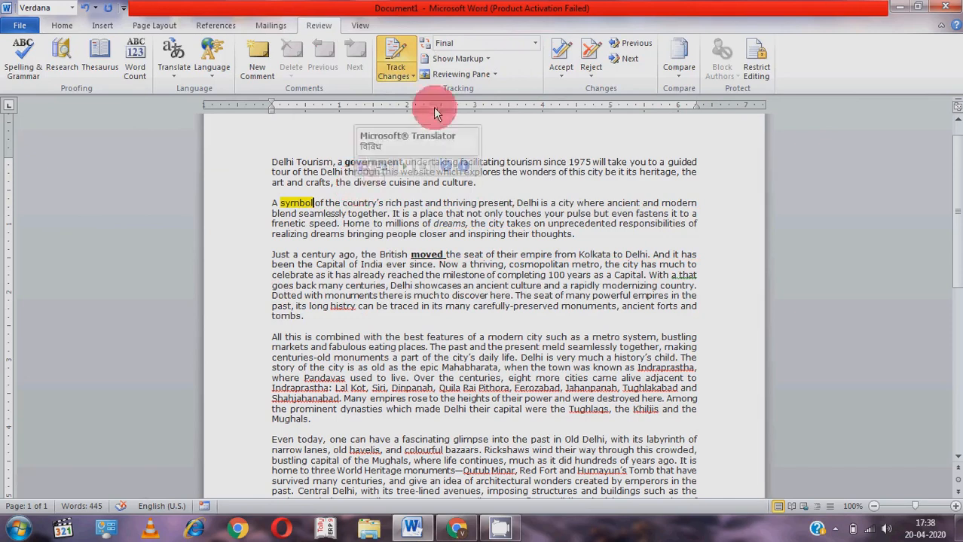
left_click(535, 47)
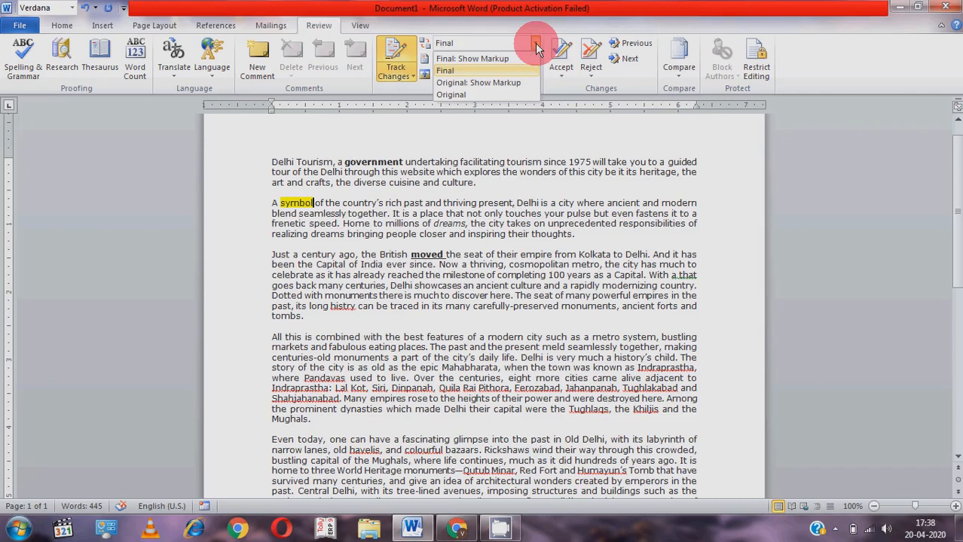
left_click(476, 95)
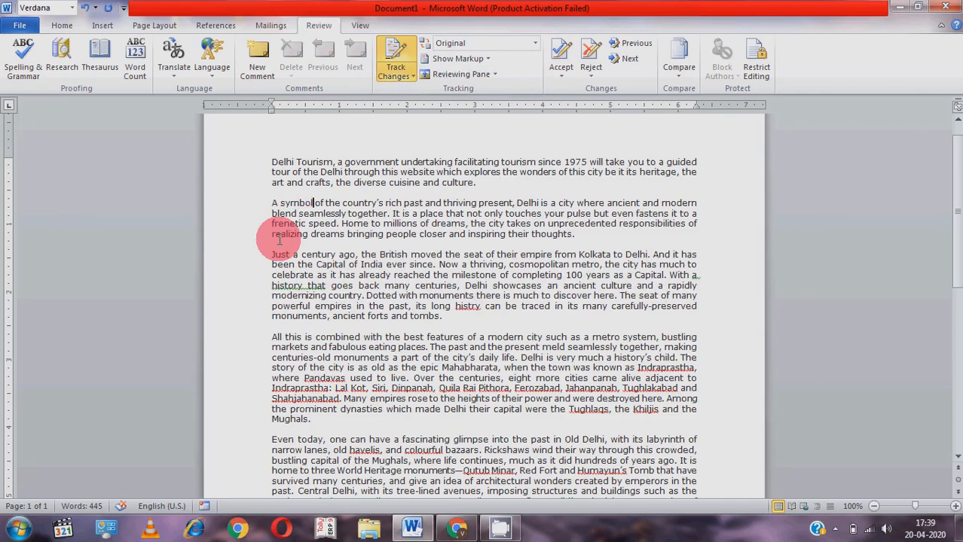
- Display the document as Final: Show Markup, and switch the review display to Original: Show Markup
left_click(535, 43)
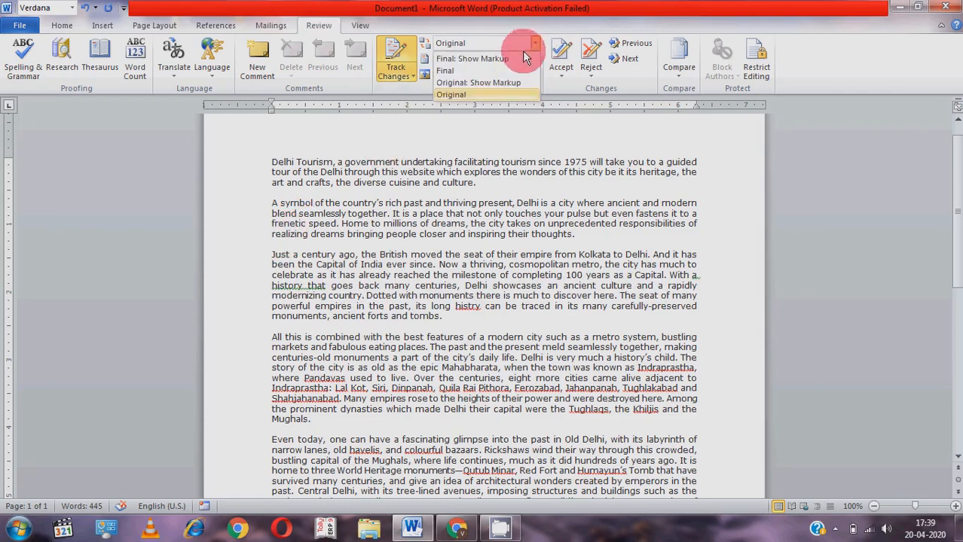
left_click(515, 59)
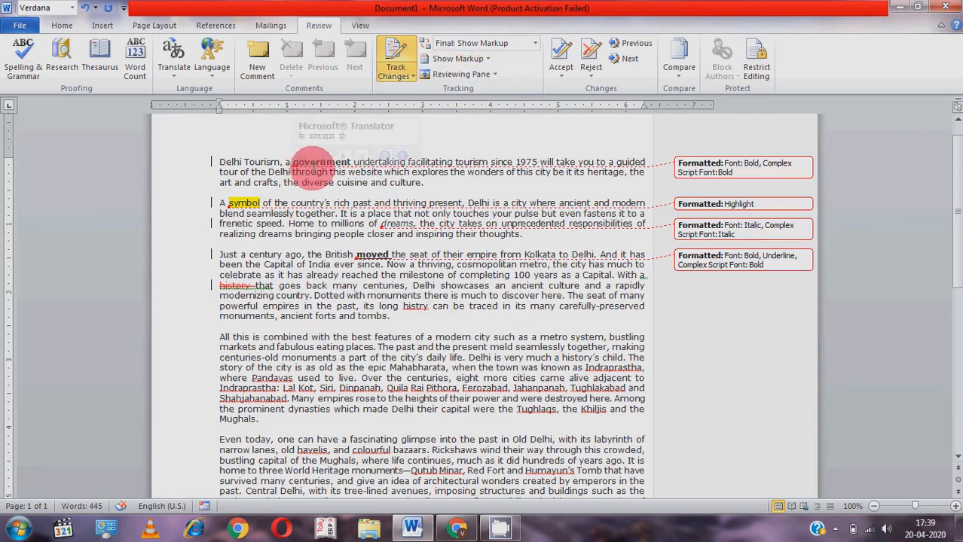
mouse_move(724, 166)
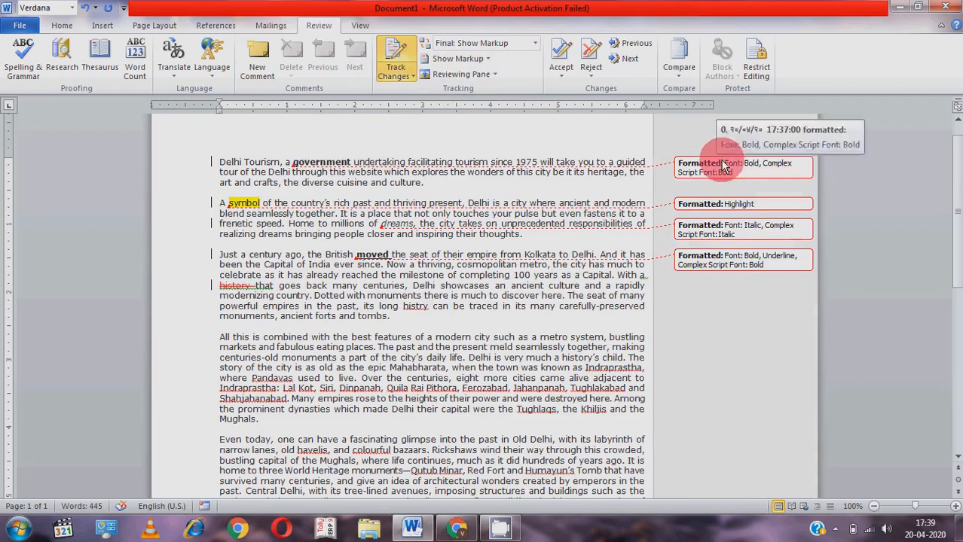
left_click(534, 43)
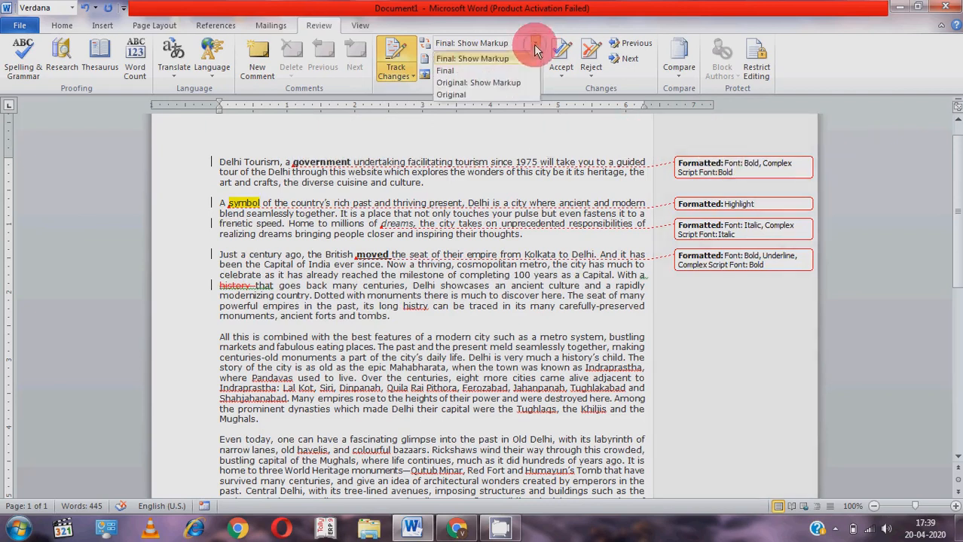
left_click(516, 81)
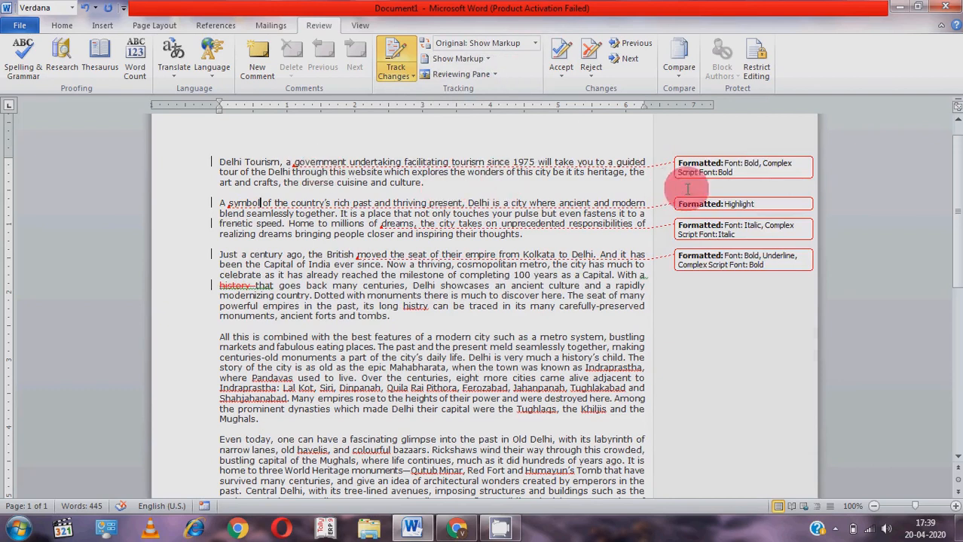
mouse_move(746, 166)
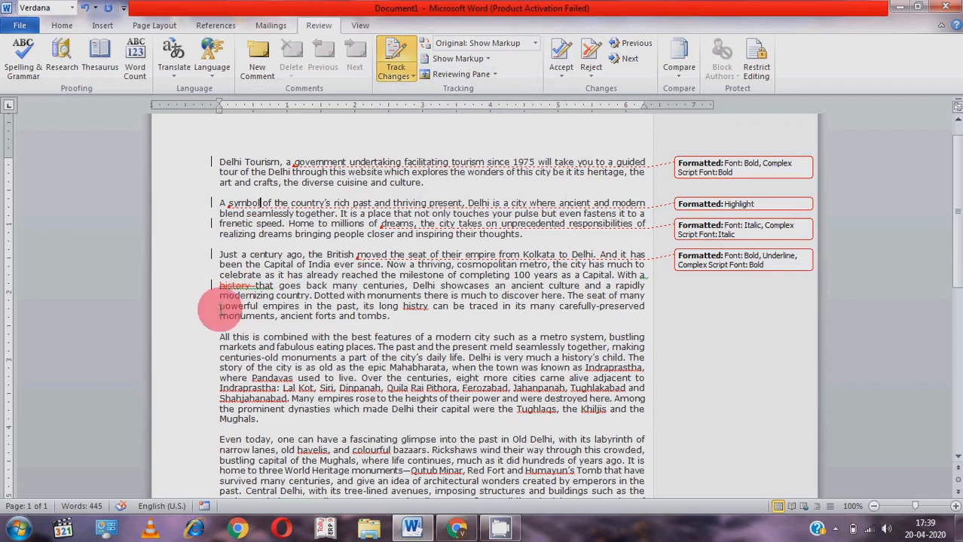
- Insert blank comments on "powerful" and on "Just a century" in the third paragraph
left_click_drag(218, 306, 258, 307)
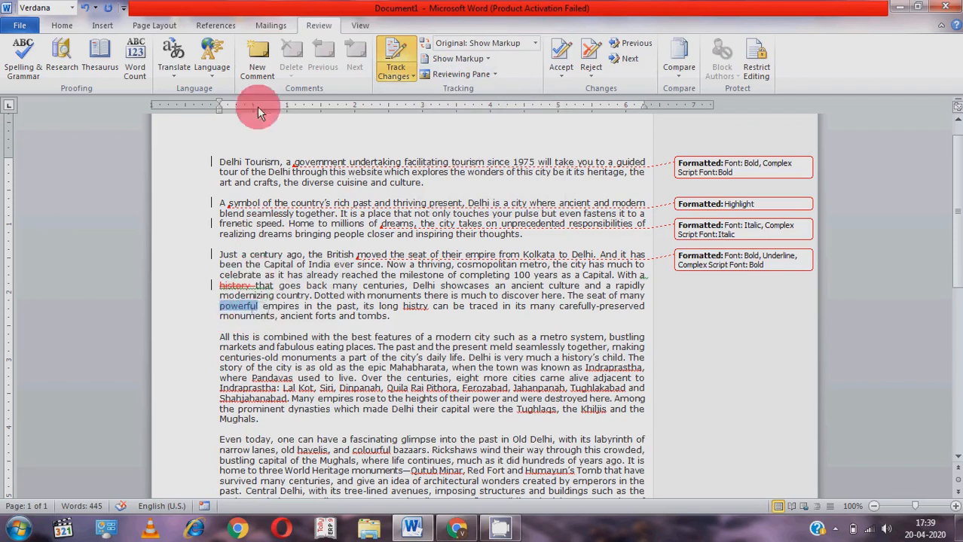
left_click(258, 64)
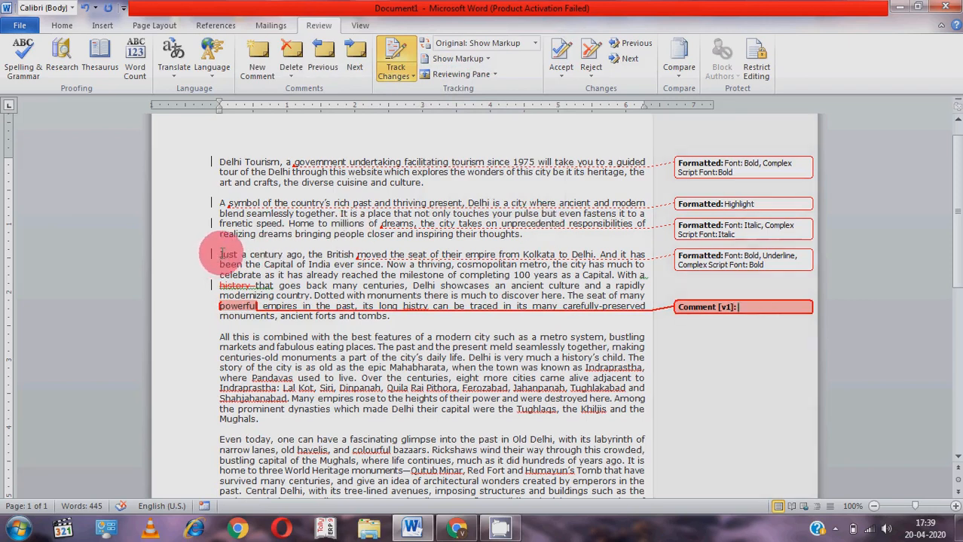
left_click_drag(220, 253, 285, 254)
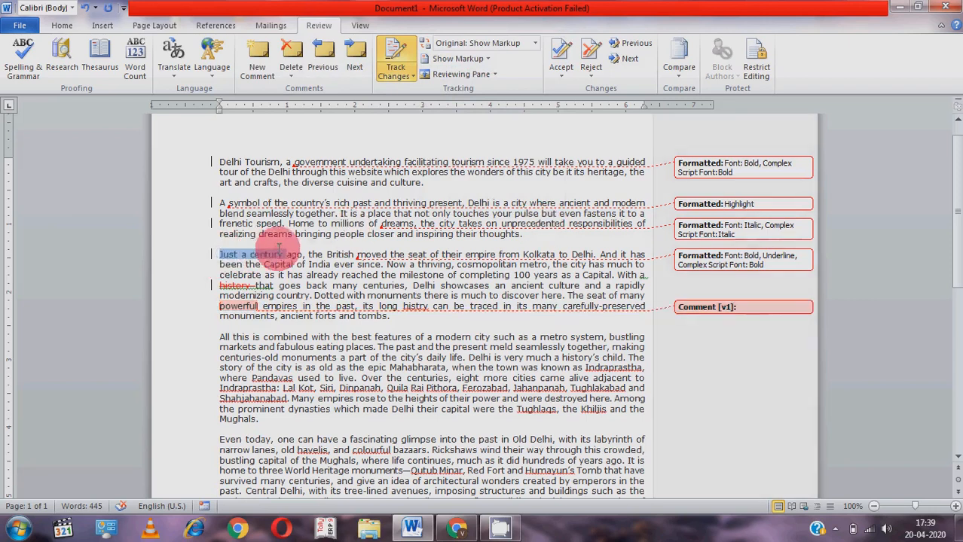
left_click(258, 57)
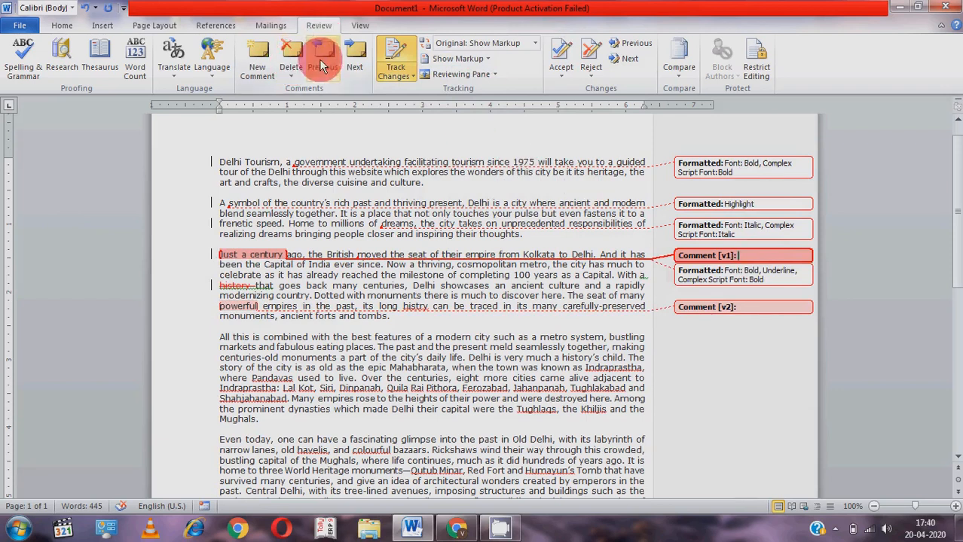
- Move back and forth between the two comments, and delete the one attached to "powerful"
left_click(357, 54)
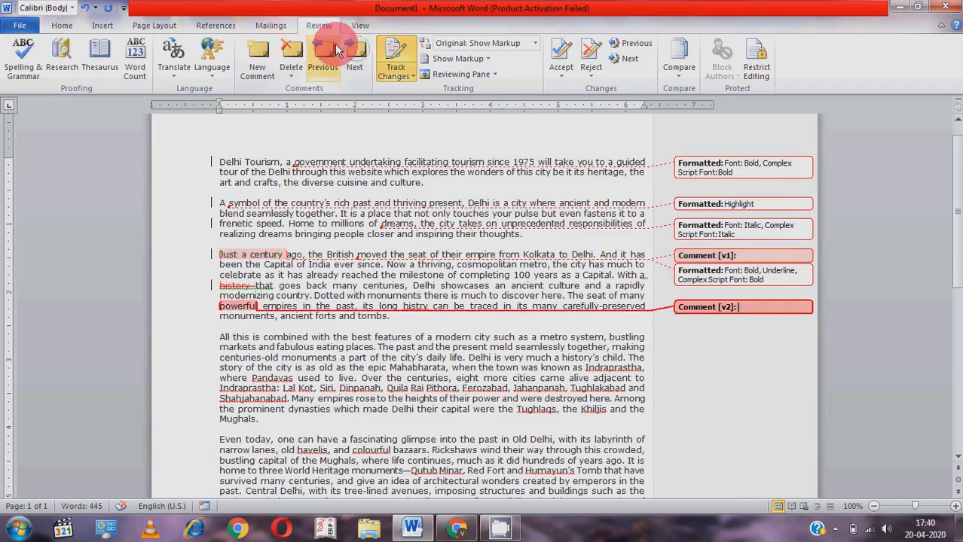
left_click(329, 54)
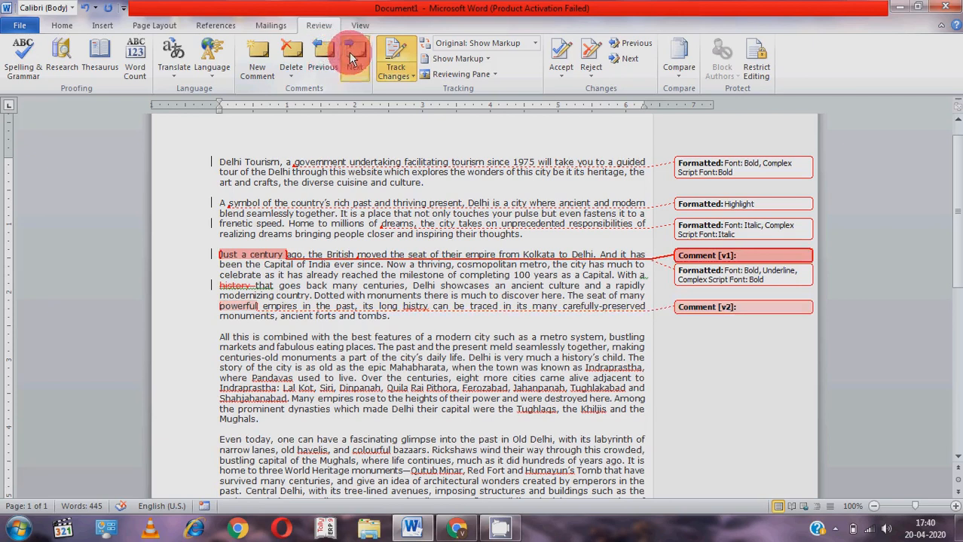
left_click(352, 59)
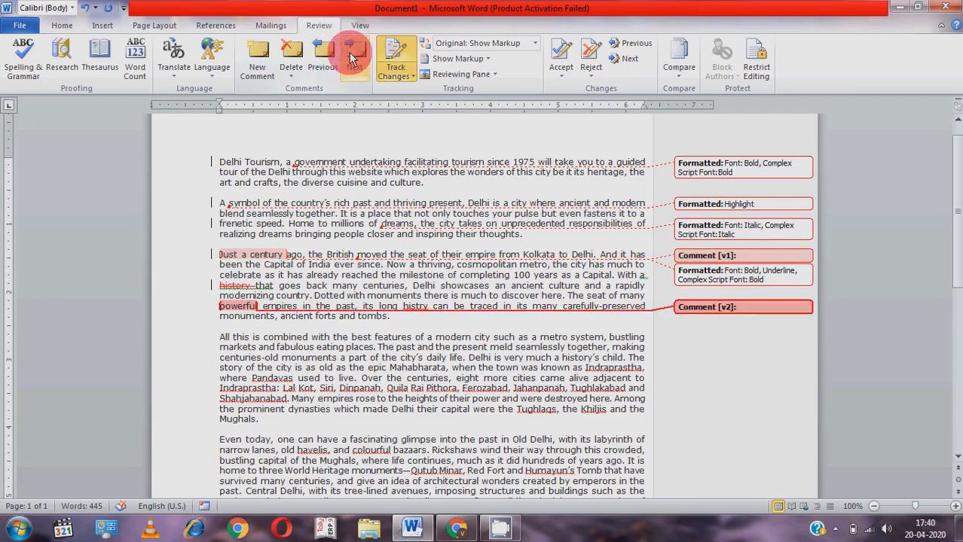
left_click(294, 64)
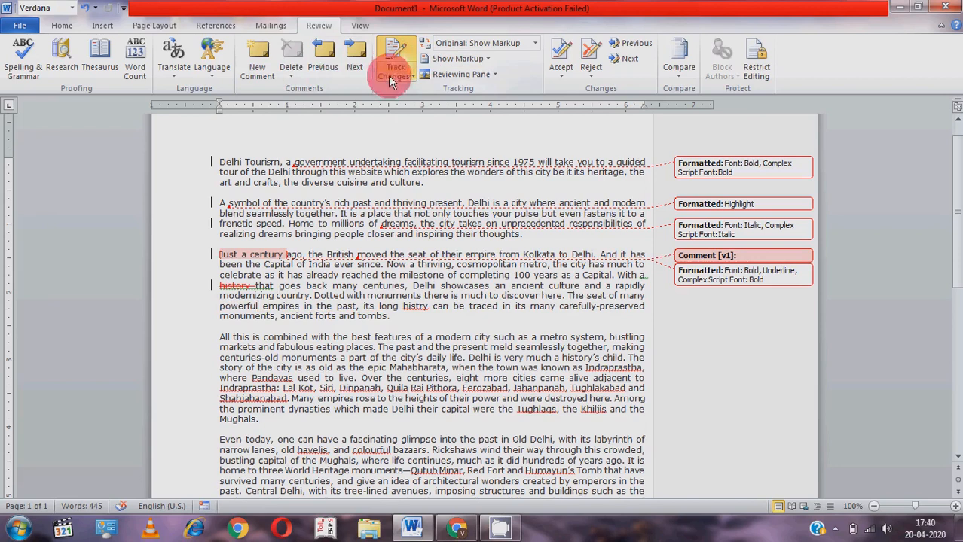
- Hide the comments, ink, insertions and deletions, and formatting markup types one after another
left_click(488, 58)
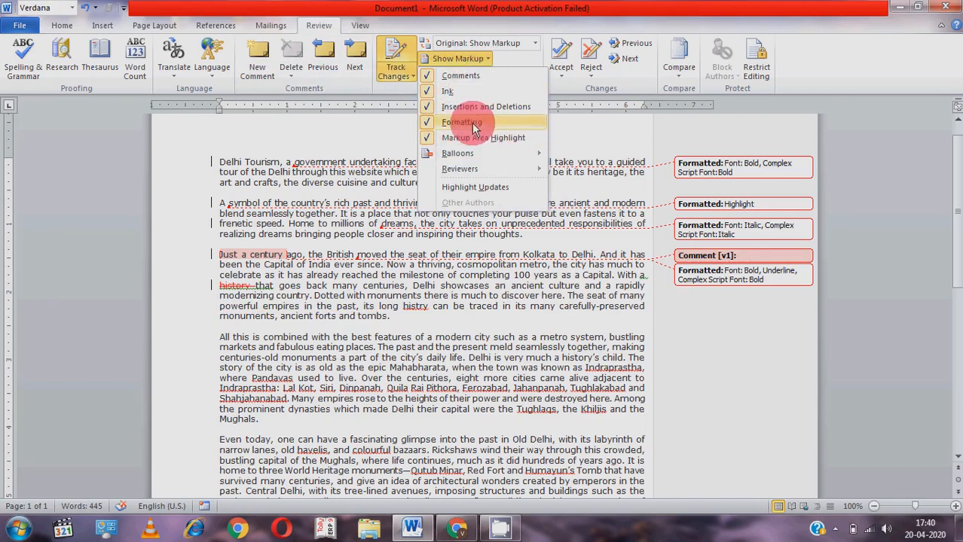
left_click(462, 76)
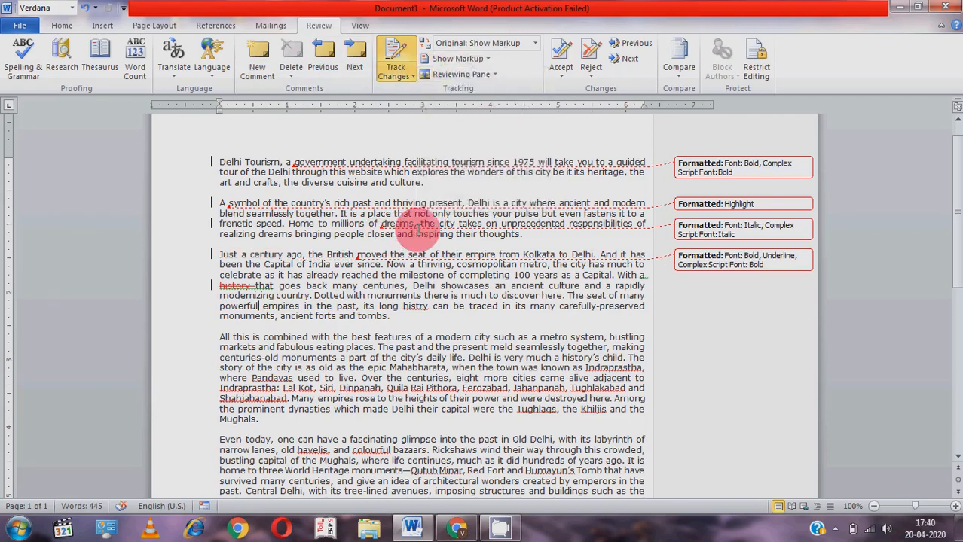
left_click(463, 59)
left_click(452, 92)
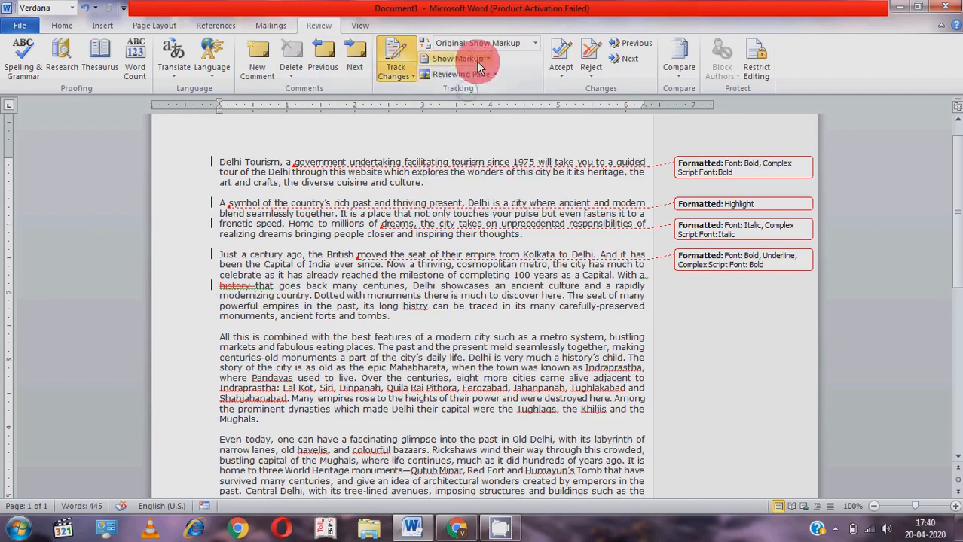
left_click(467, 60)
left_click(470, 106)
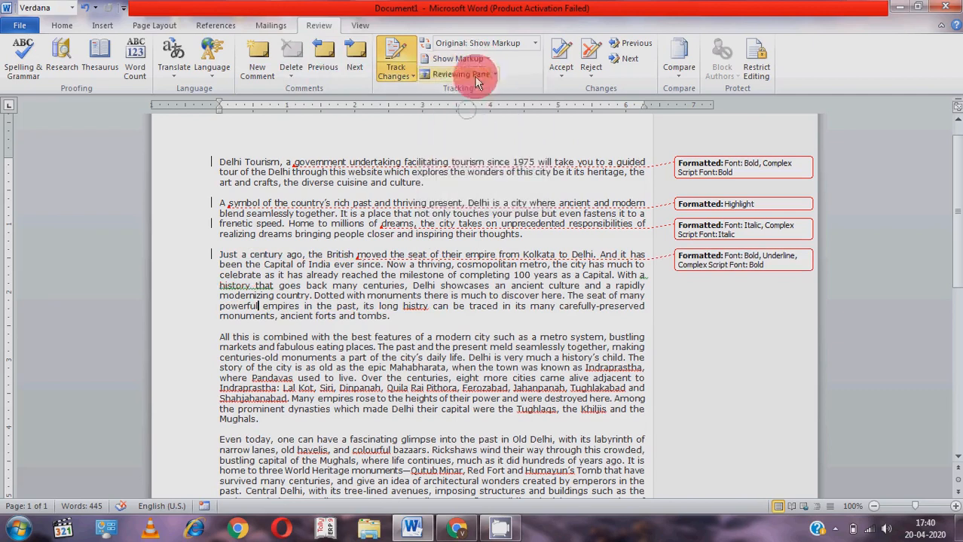
left_click(483, 64)
left_click(475, 122)
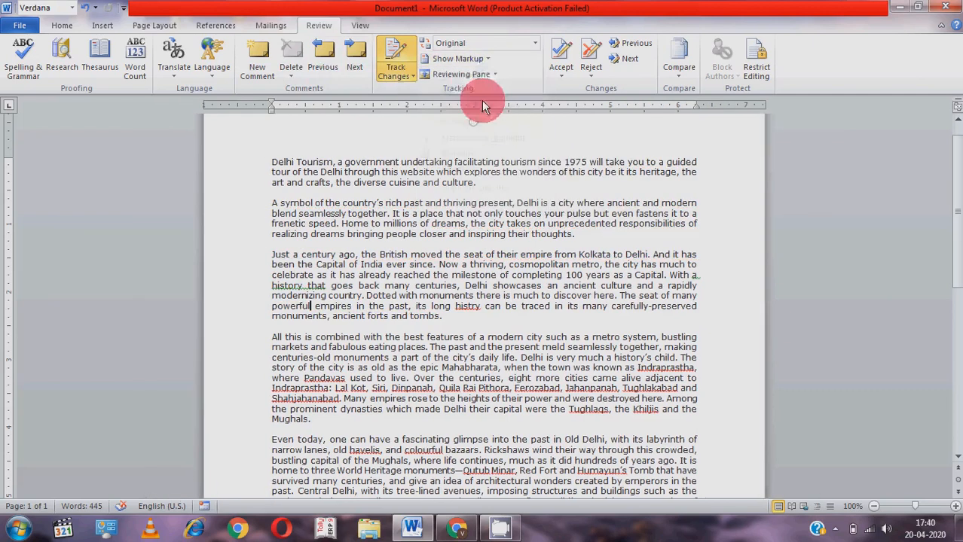
- Display the horizontal Reviewing Pane beneath the text with all markup types hidden, and close it
left_click(489, 75)
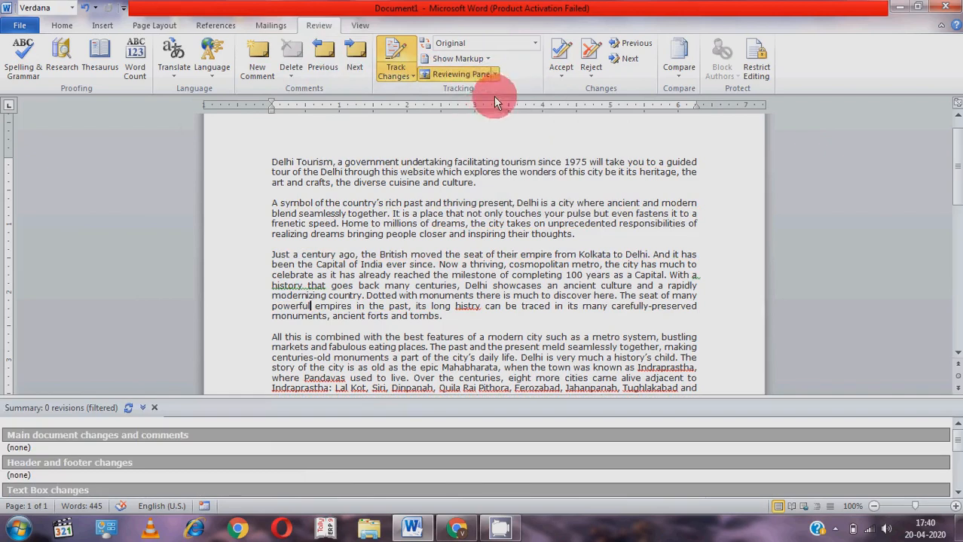
left_click(494, 75)
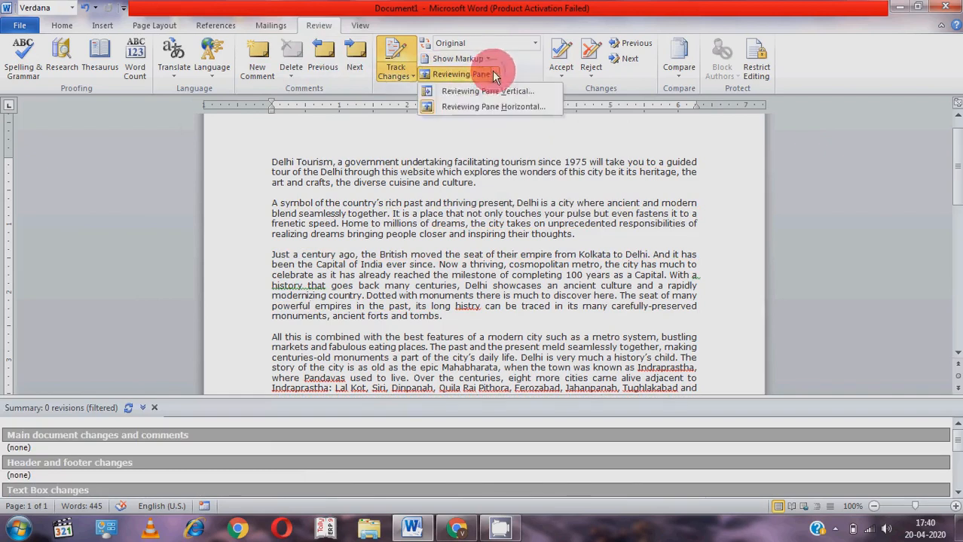
left_click(472, 106)
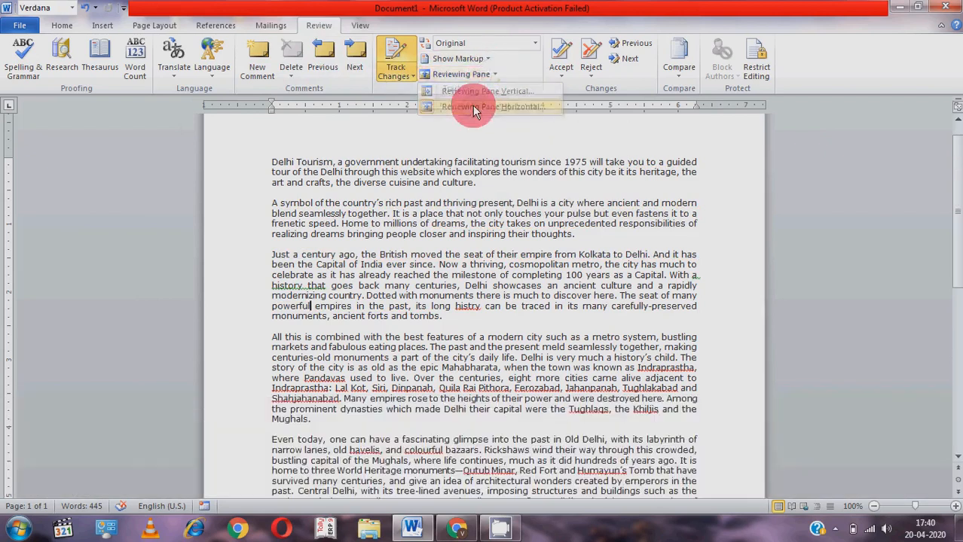
- Turn the formatting, insertions and deletions, comments and ink markup types back on
left_click(486, 60)
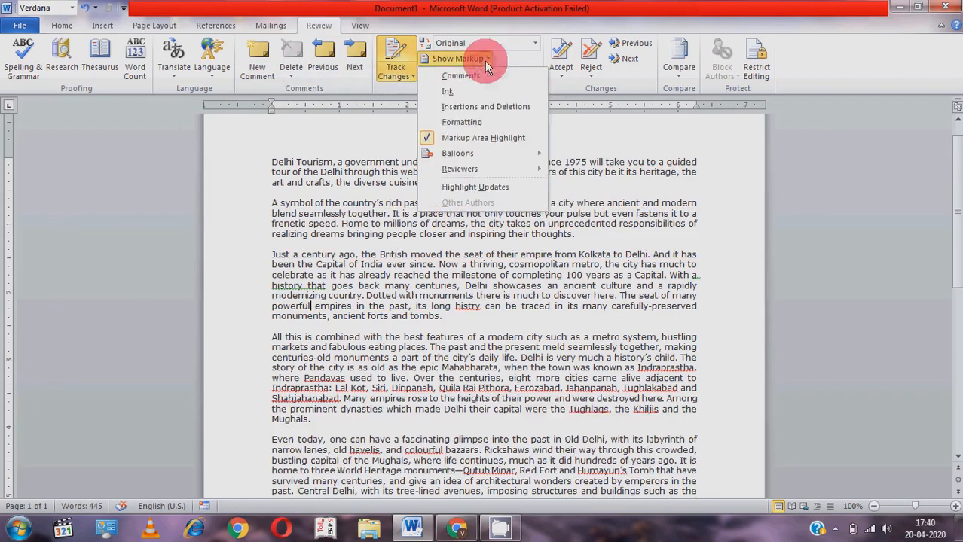
left_click(456, 122)
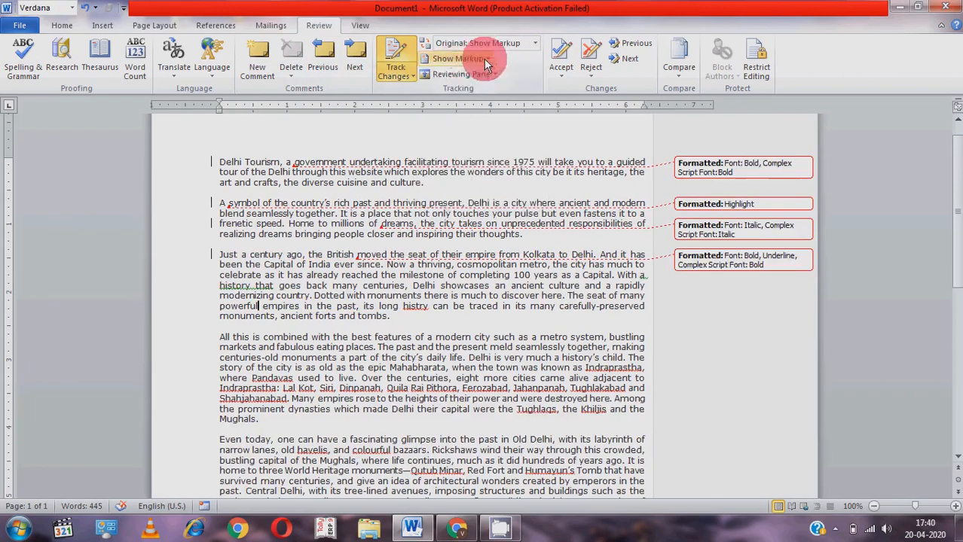
left_click(484, 58)
left_click(469, 108)
left_click(484, 57)
left_click(479, 74)
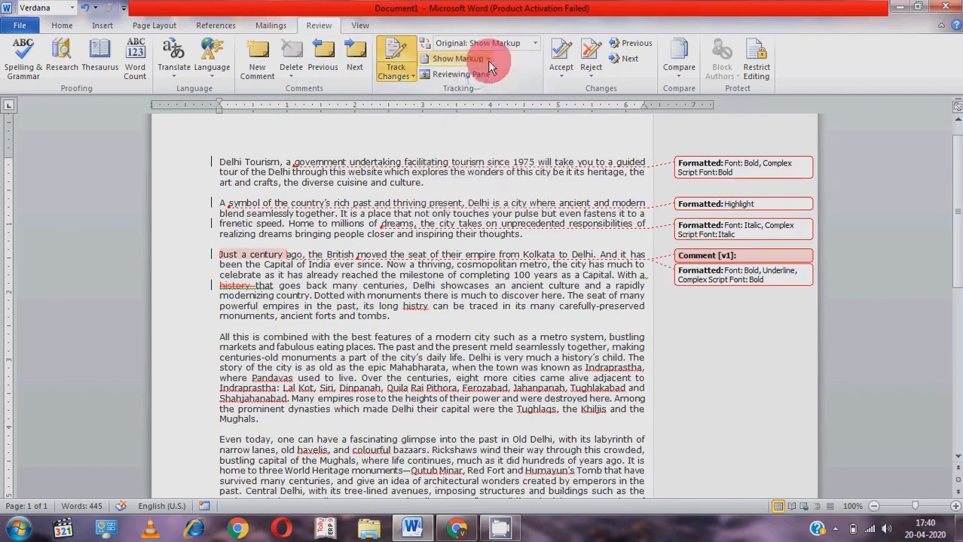
left_click(487, 60)
left_click(476, 88)
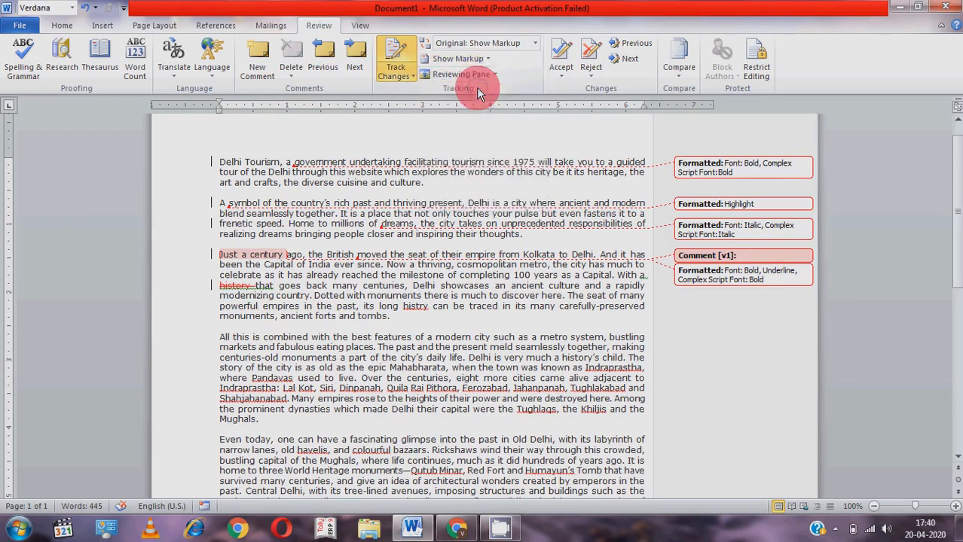
left_click(488, 60)
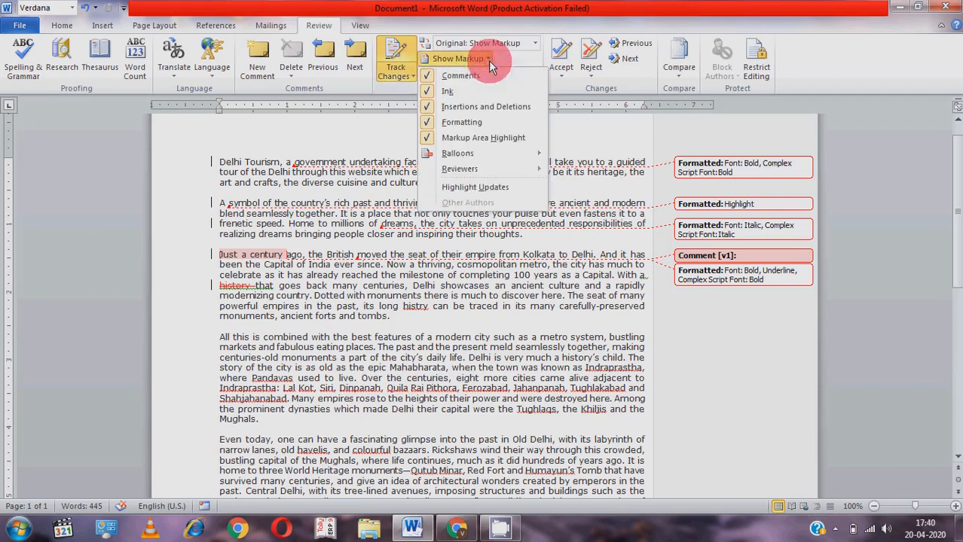
mouse_move(473, 171)
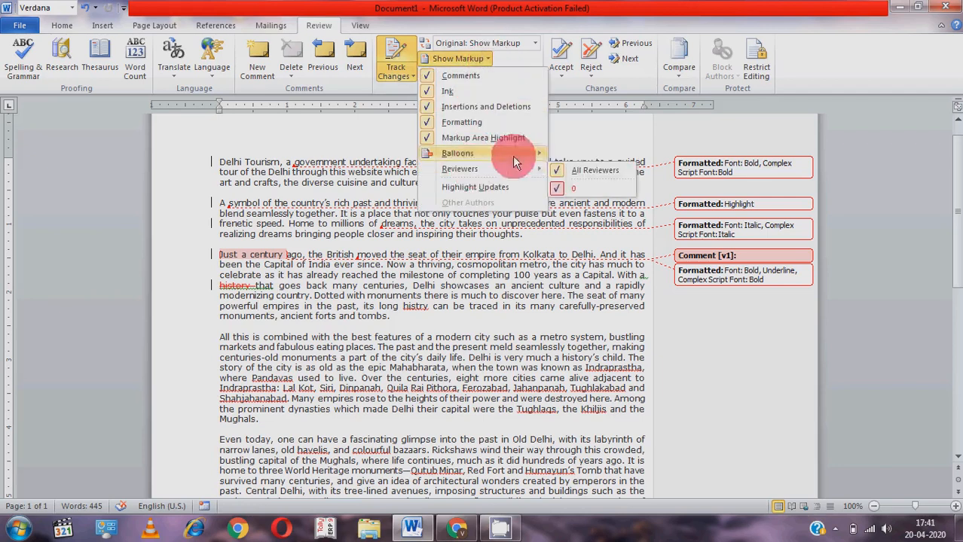
left_click(592, 106)
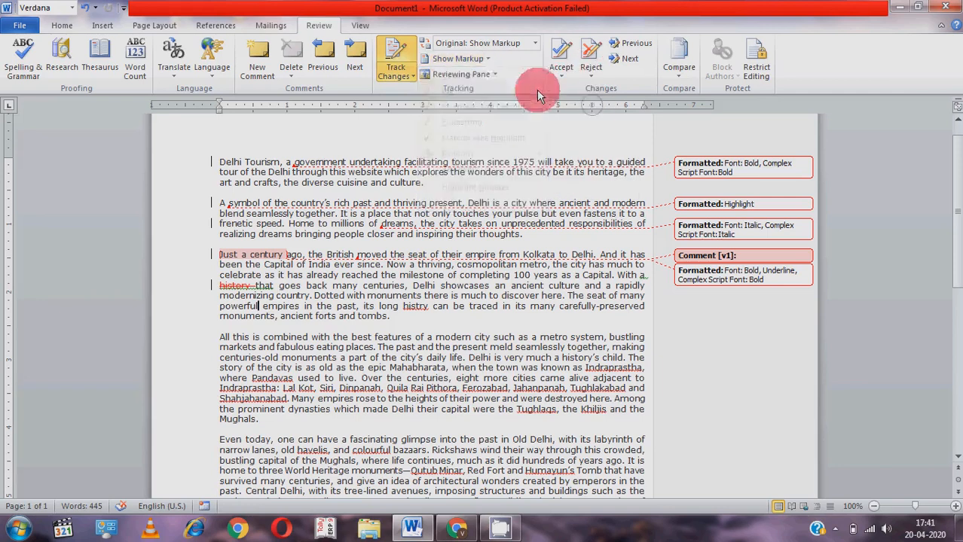
- List the document's revisions in the vertical Reviewing Pane, and switch the pane to its horizontal layout
left_click(495, 75)
left_click(488, 92)
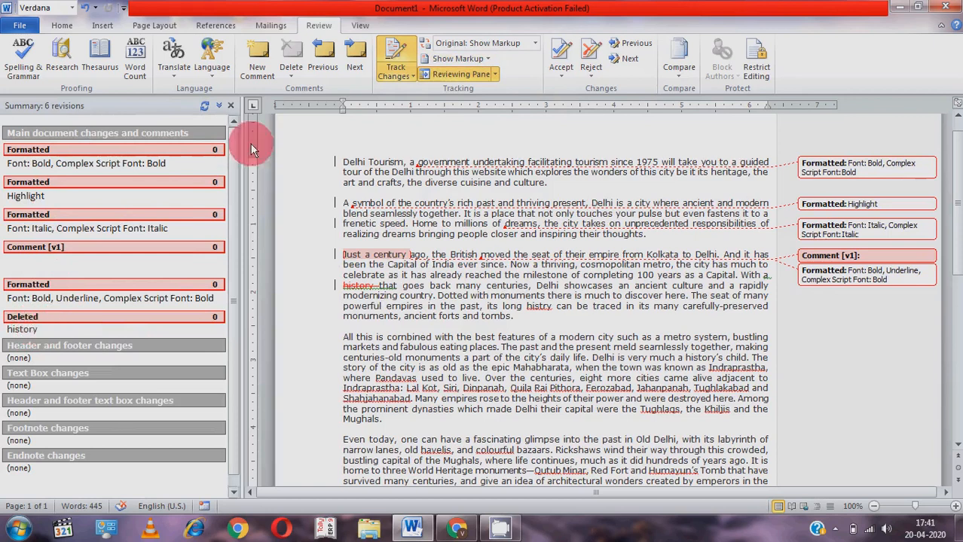
left_click(495, 74)
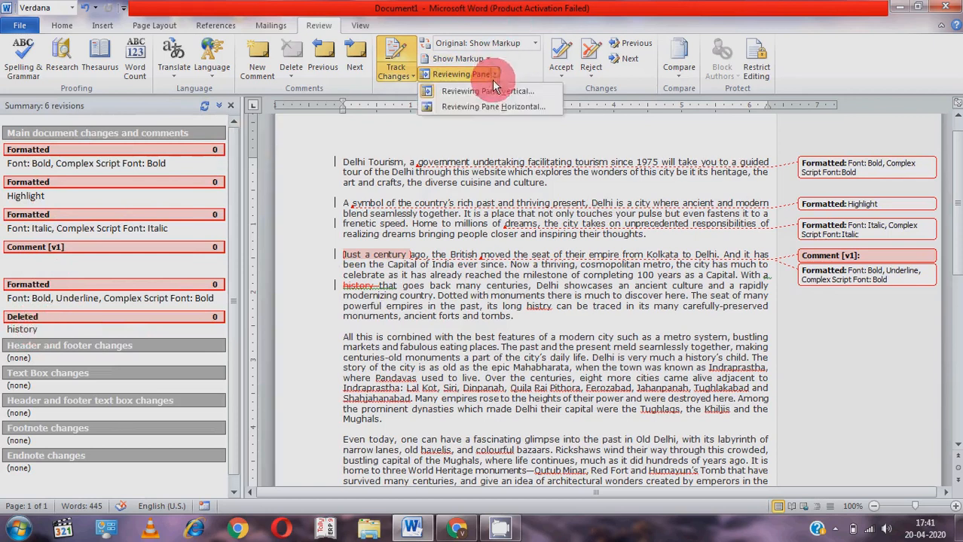
left_click(485, 107)
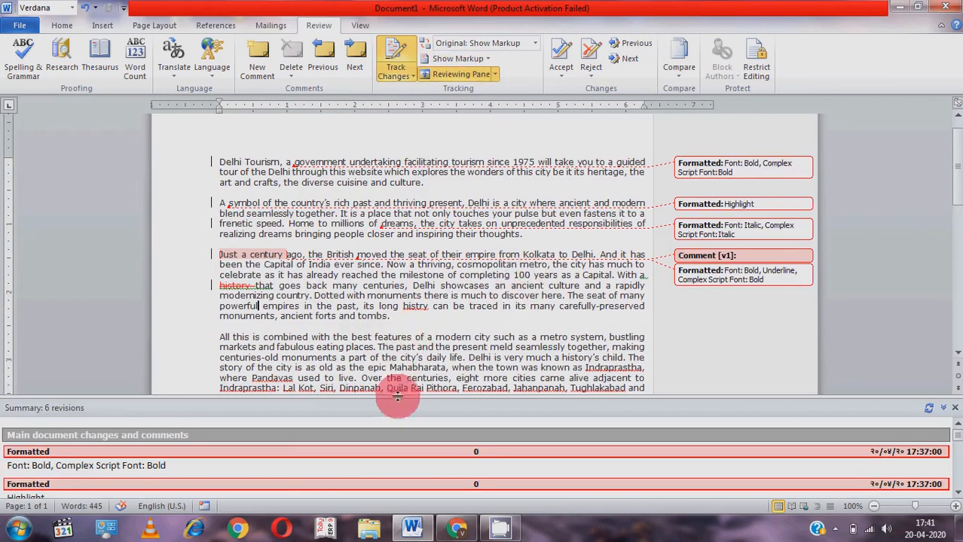
- Enlarge the horizontal Reviewing Pane to view more revisions, and close the pane
left_click_drag(395, 397, 401, 345)
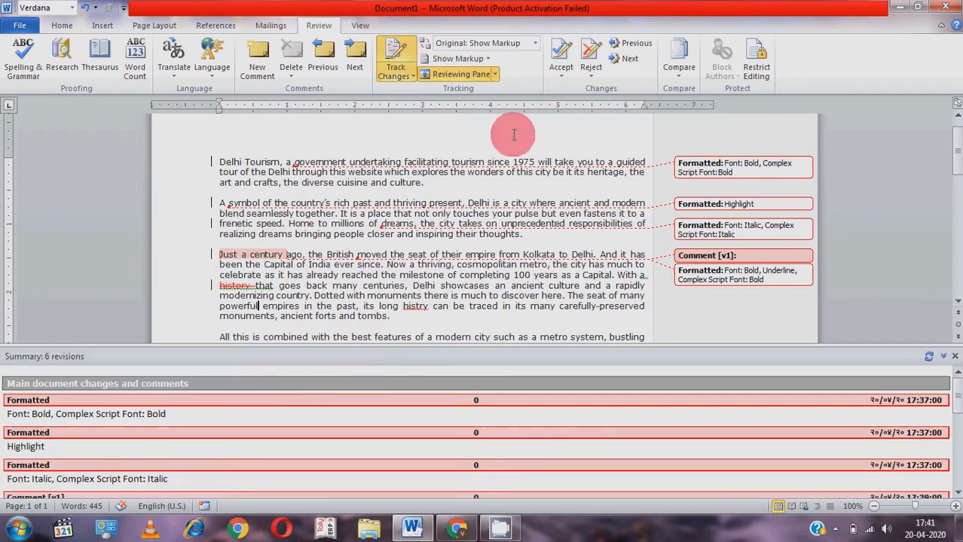
left_click(497, 74)
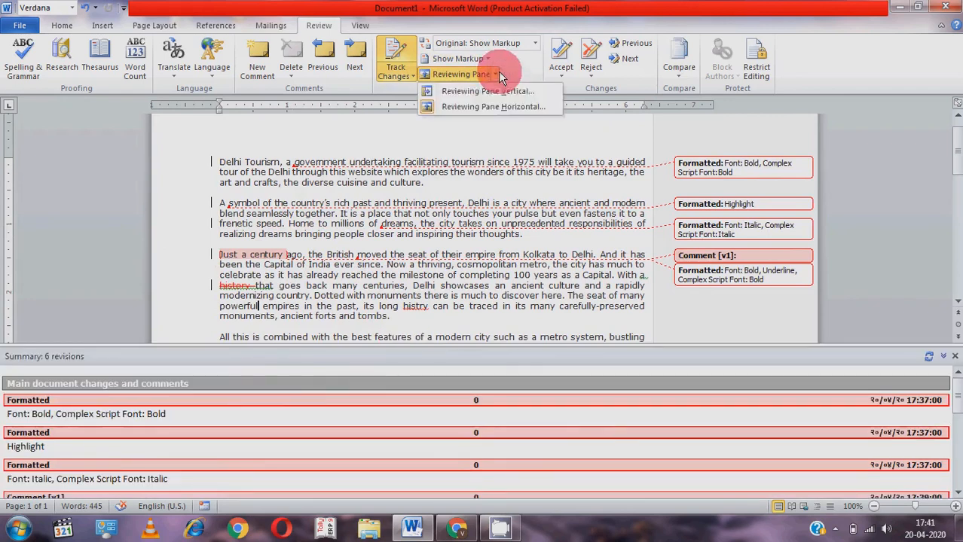
left_click(480, 108)
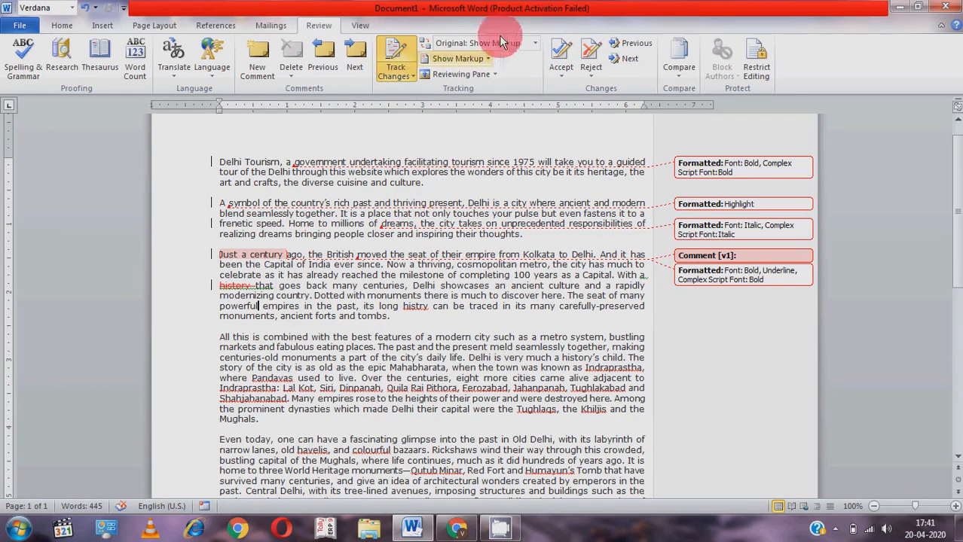
- Switch the review display to Final: Show Markup, and accept the bold formatting of "government", moving to the next change
left_click(534, 45)
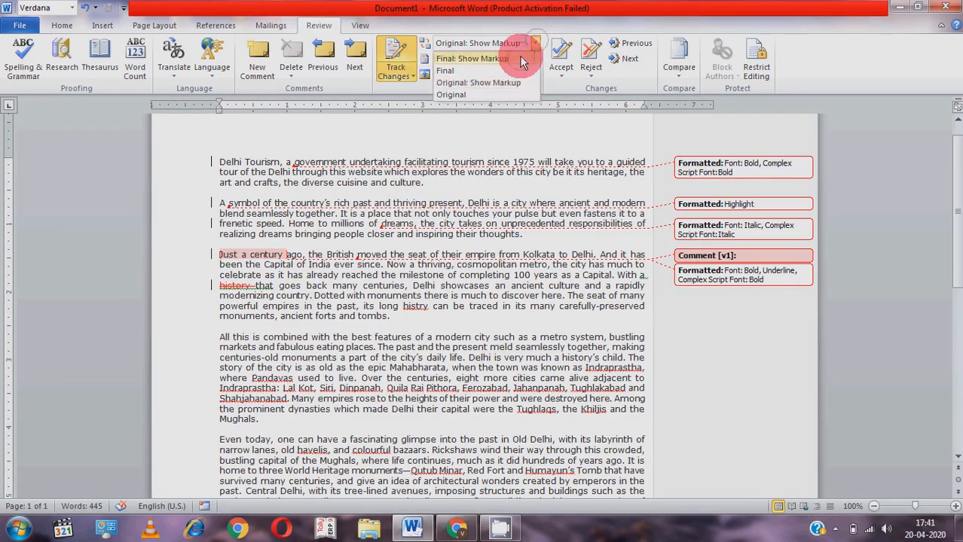
left_click(475, 58)
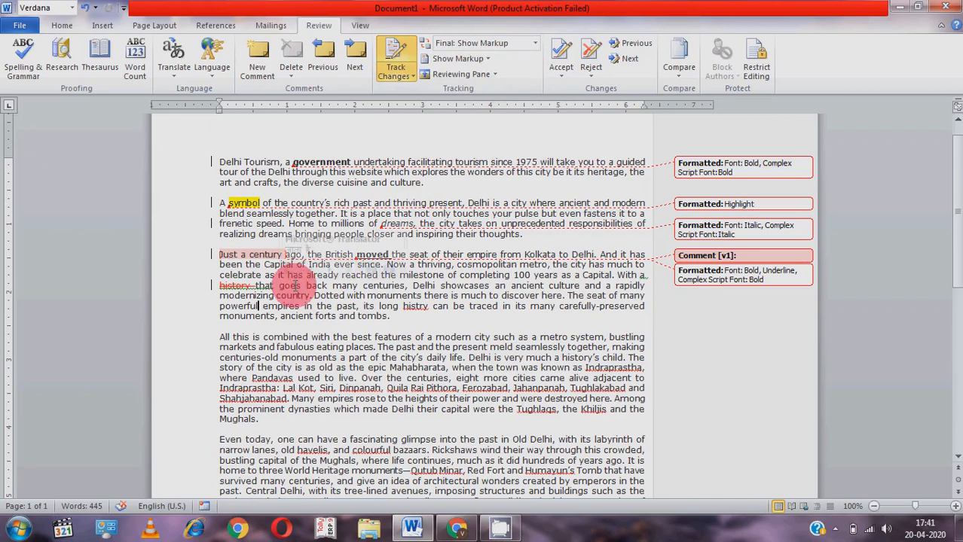
left_click(299, 164)
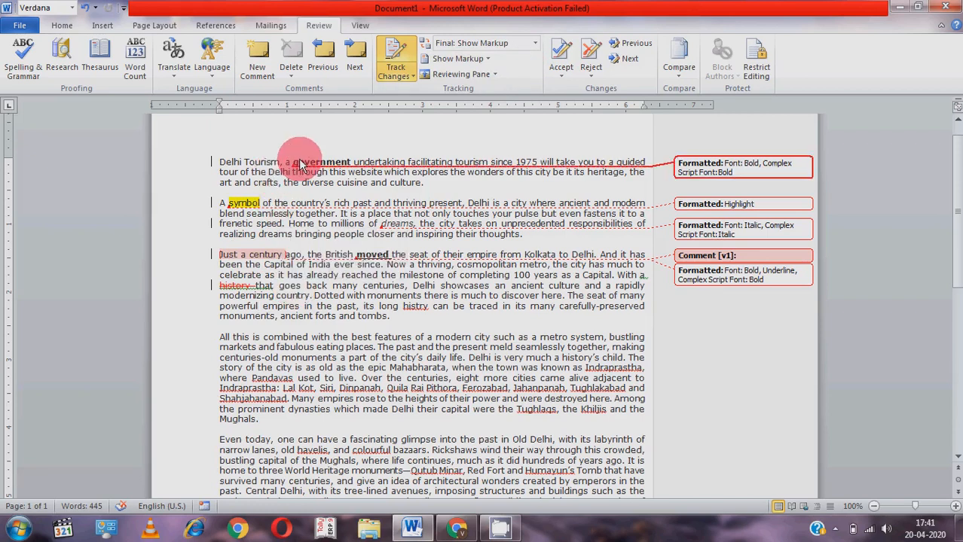
left_click(555, 74)
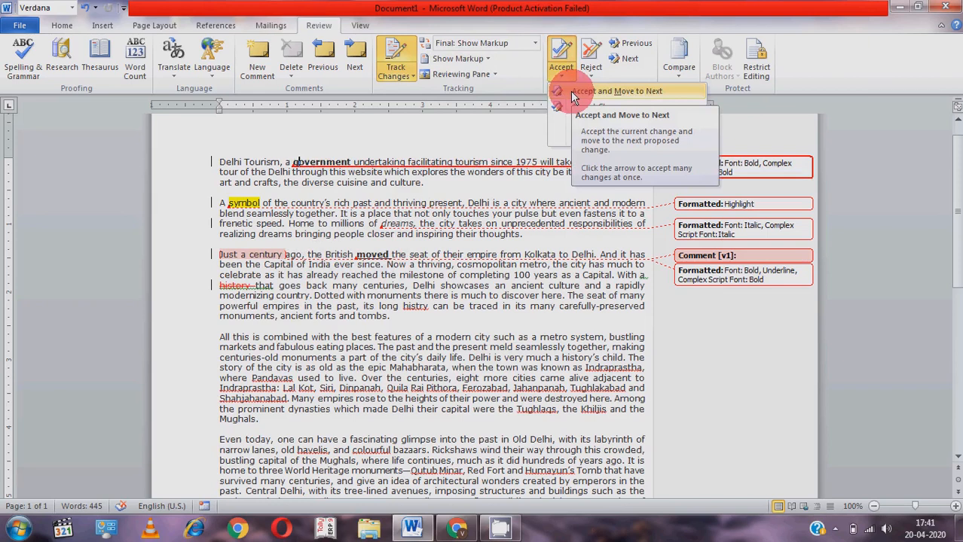
left_click(572, 93)
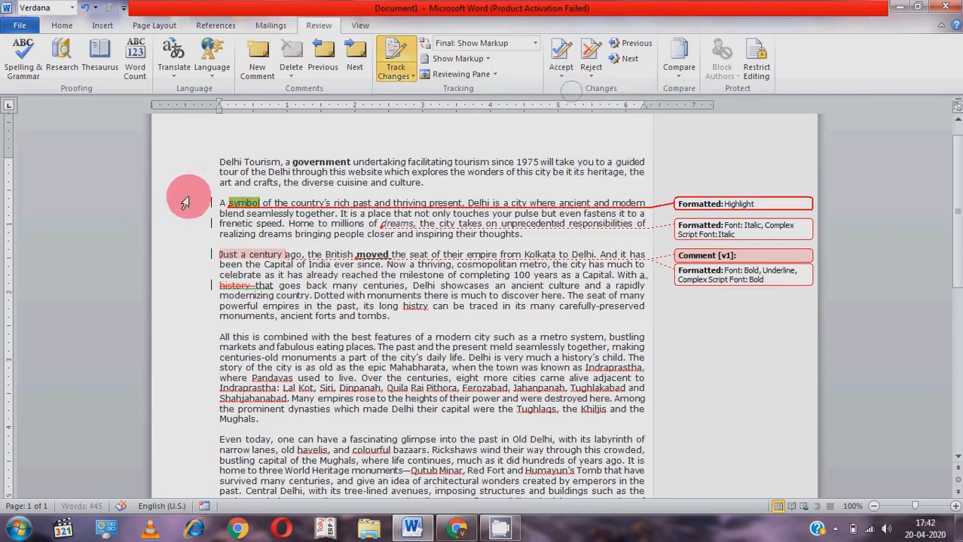
- Reject the highlight on "symbol" and the italic formatting of "dreams" in the second paragraph
mouse_move(238, 205)
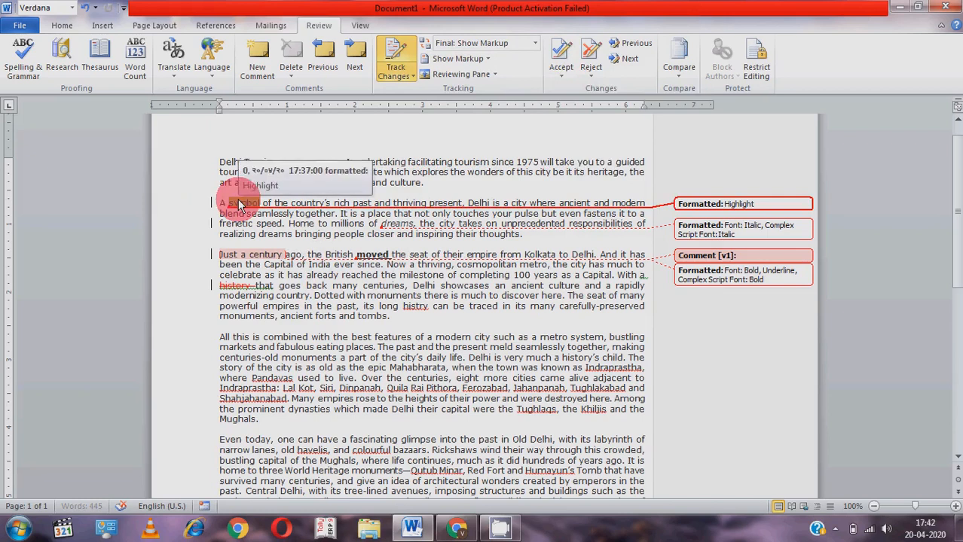
left_click(593, 82)
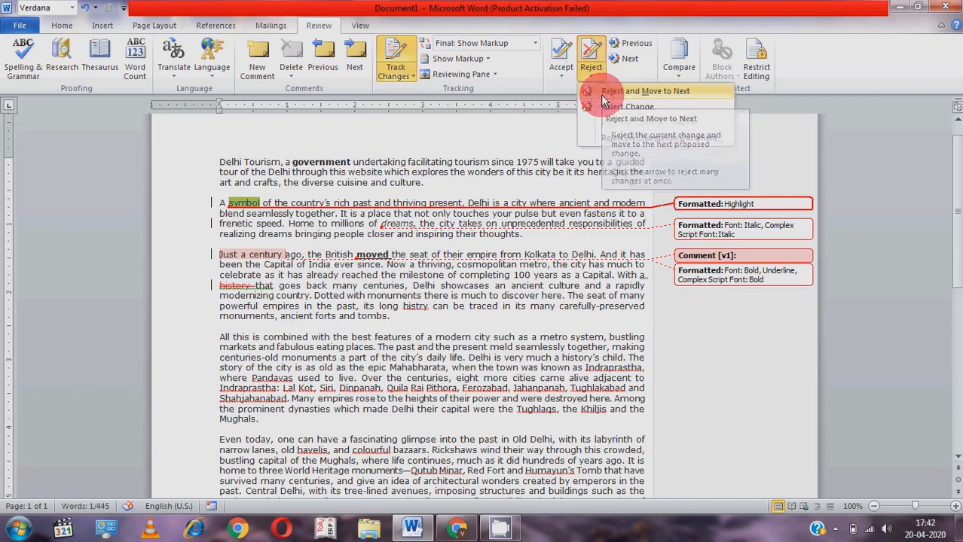
left_click(602, 94)
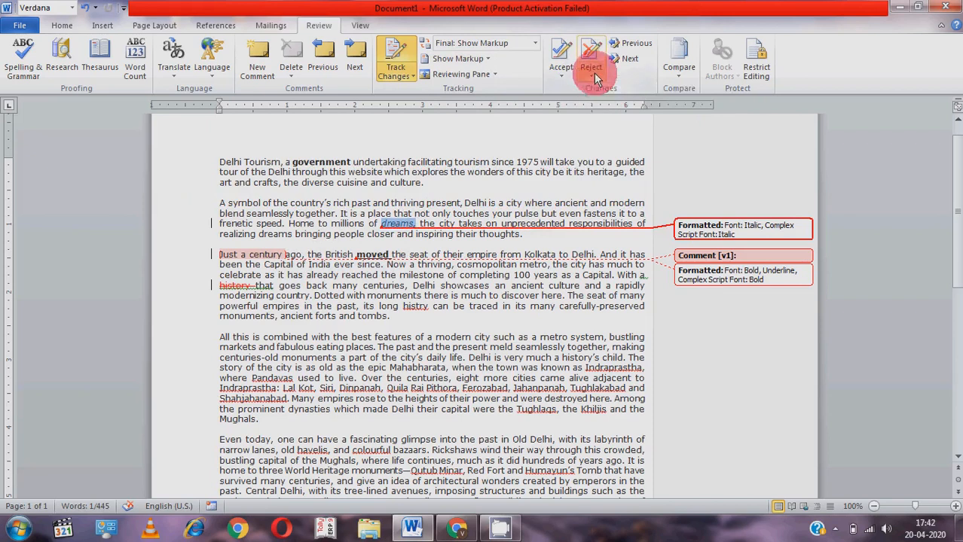
left_click(592, 73)
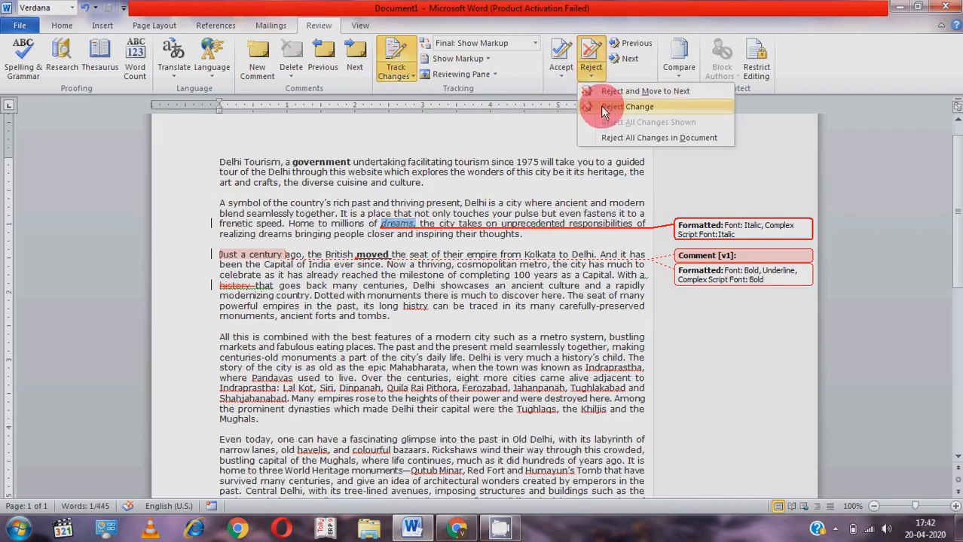
left_click(602, 108)
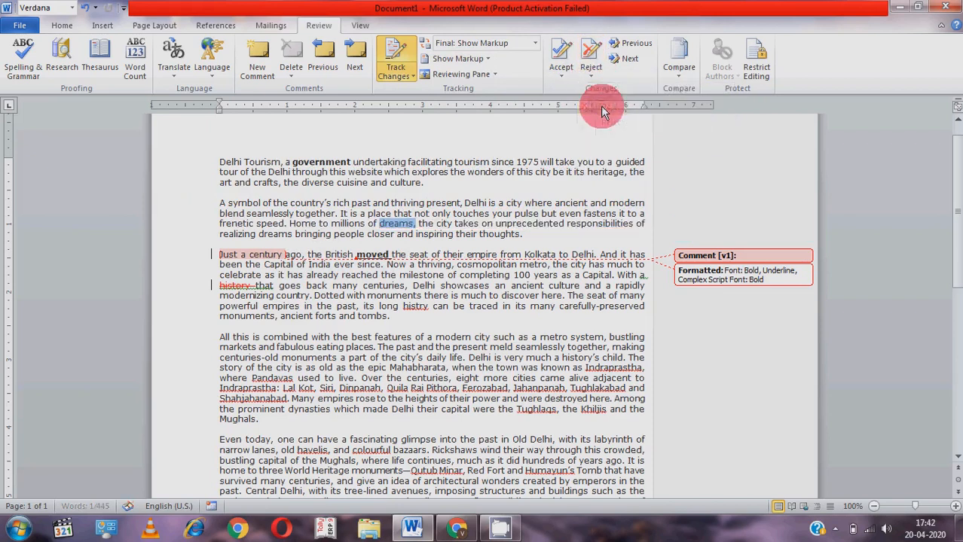
- Delete the comment attached to "Just a century" in the third paragraph
left_click(253, 255)
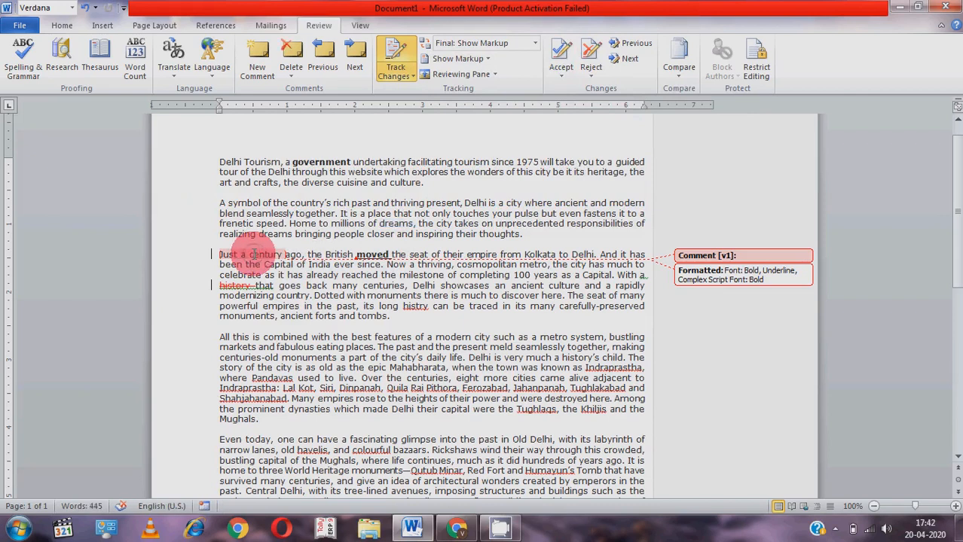
left_click(294, 82)
left_click(294, 88)
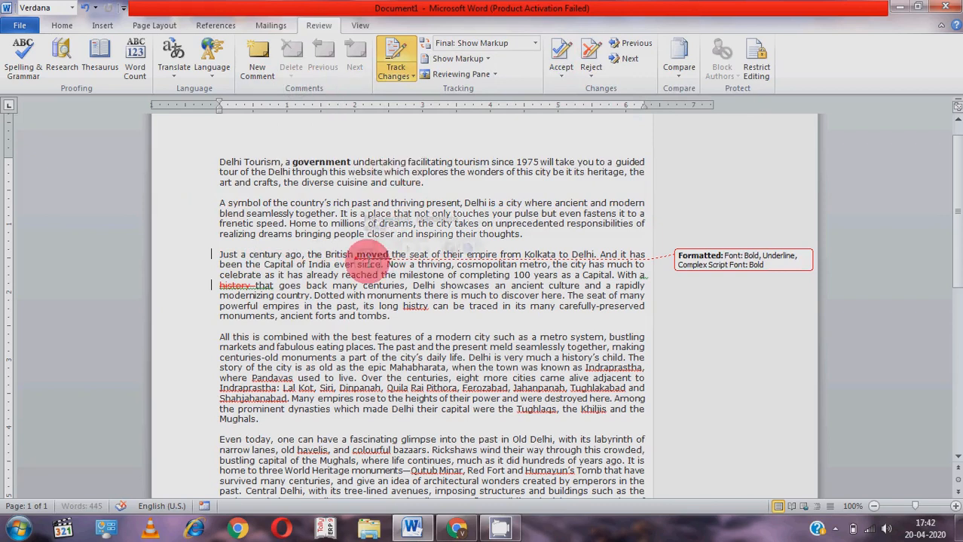
- Accept the bold and underline formatting of "moved" in the third paragraph, moving to the next change
left_click(372, 254)
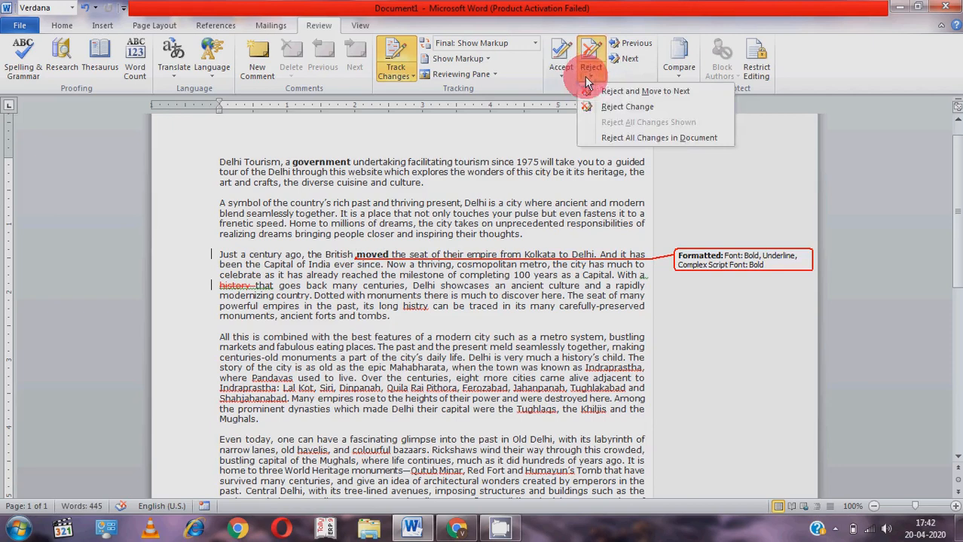
left_click(561, 72)
left_click(563, 94)
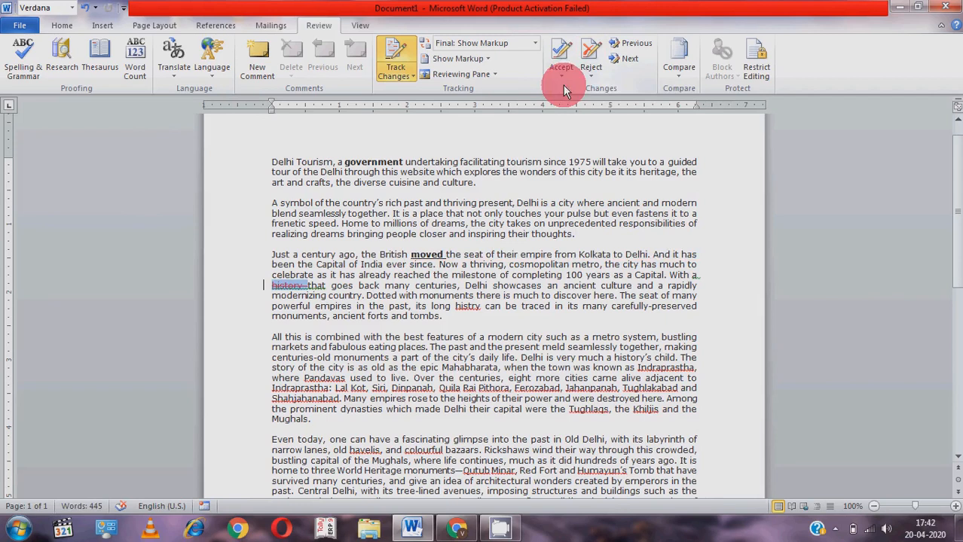
- Accept the tracked deletion of "history" in the third paragraph, without moving to the next change
left_click(532, 42)
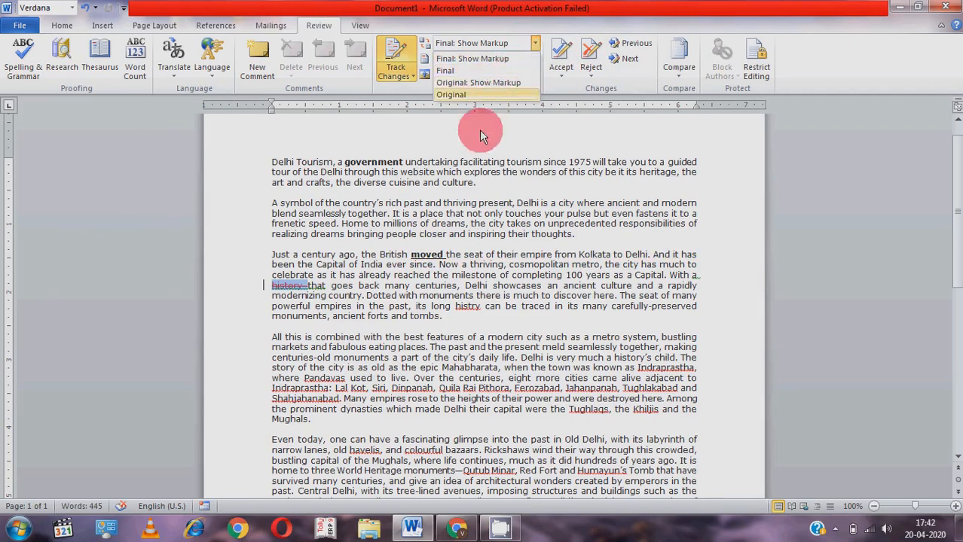
left_click(454, 164)
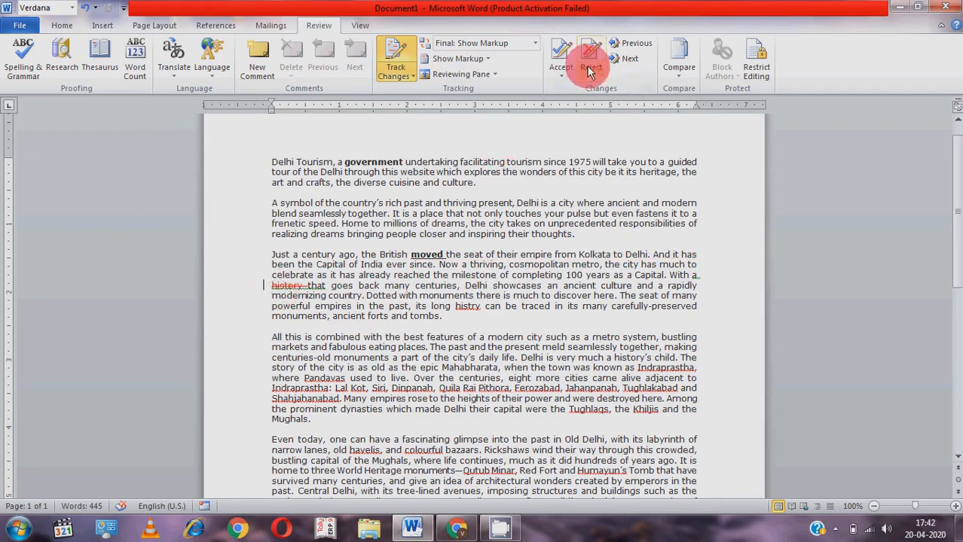
left_click(561, 76)
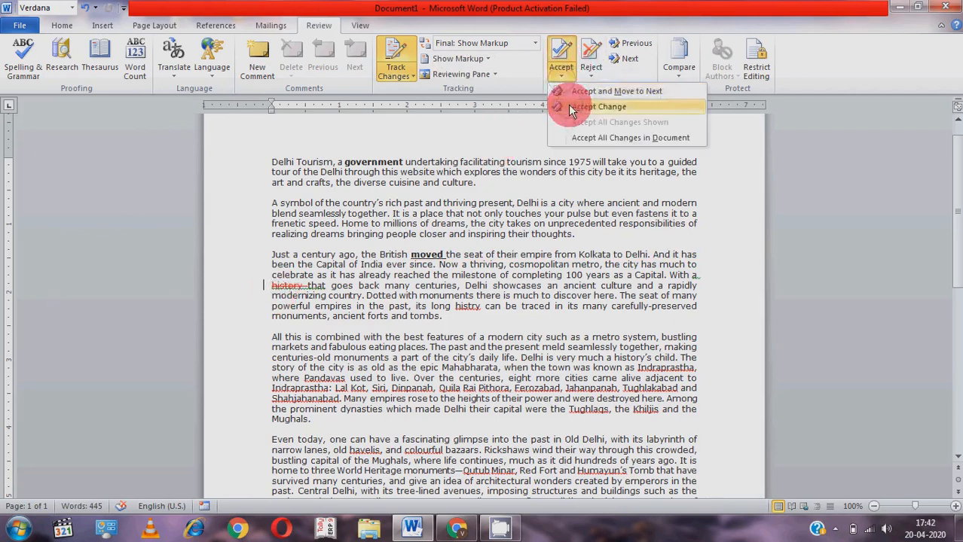
left_click(569, 107)
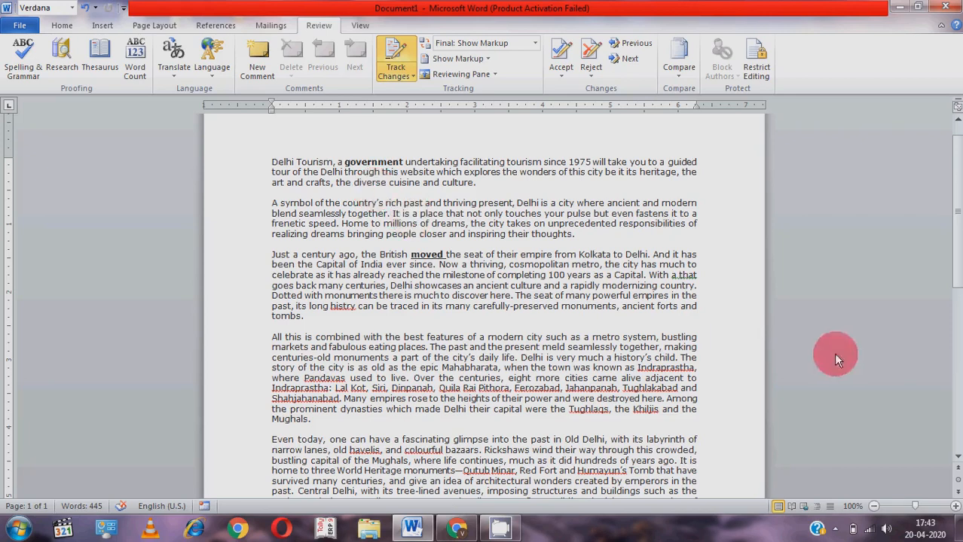
left_click(835, 529)
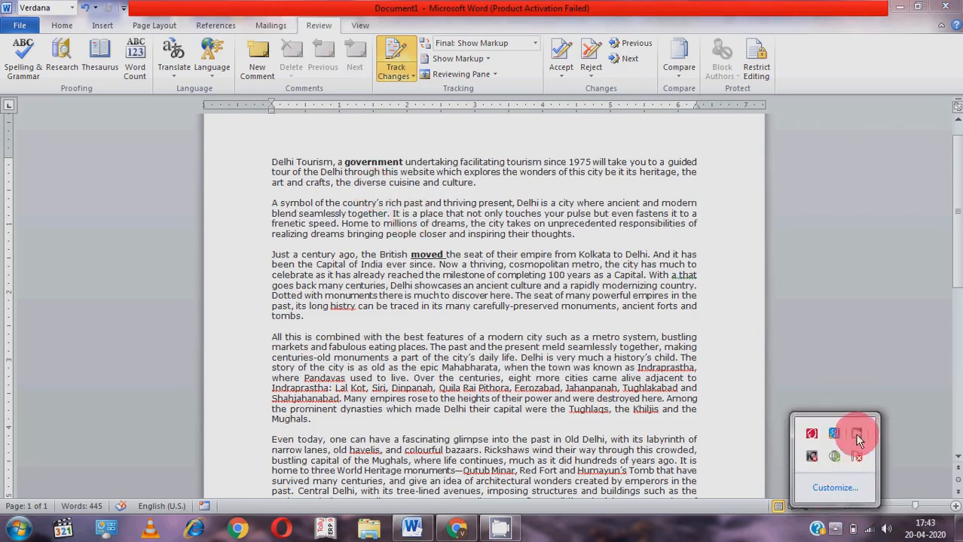
right_click(856, 433)
left_click(879, 403)
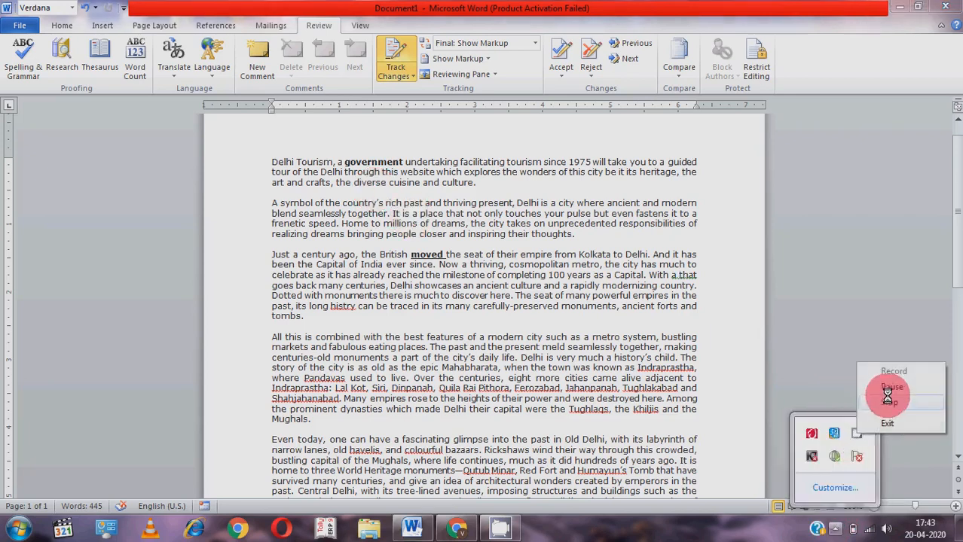